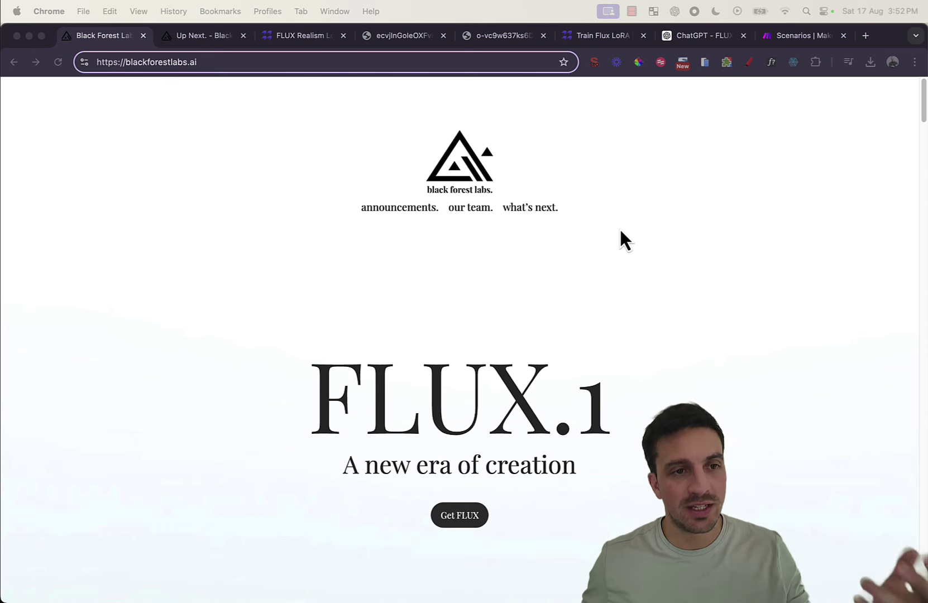
Compare the two generated burning-street sign images in their fal.media tabs.
scroll(559, 251, "down", 1)
scroll(549, 192, "up", 1)
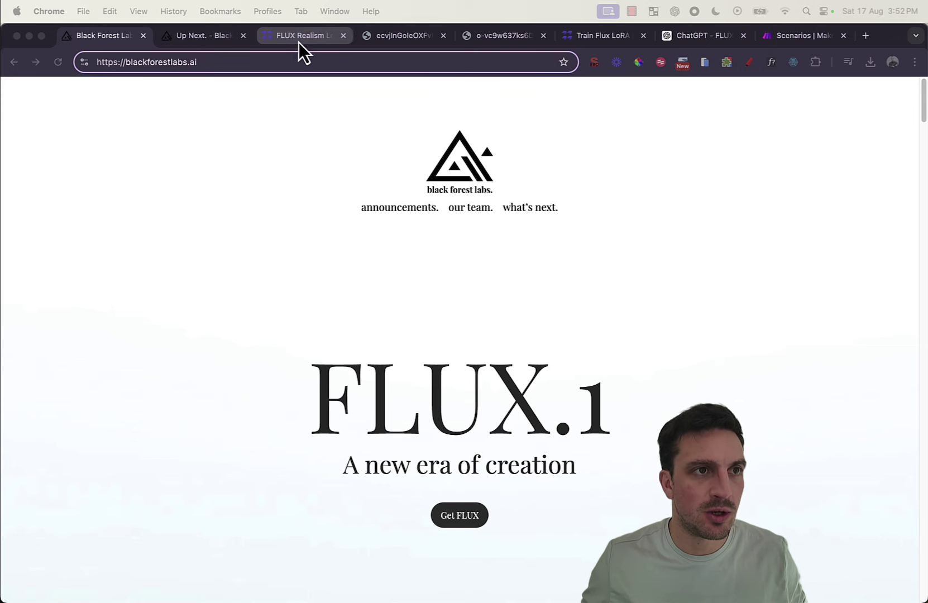
left_click(385, 36)
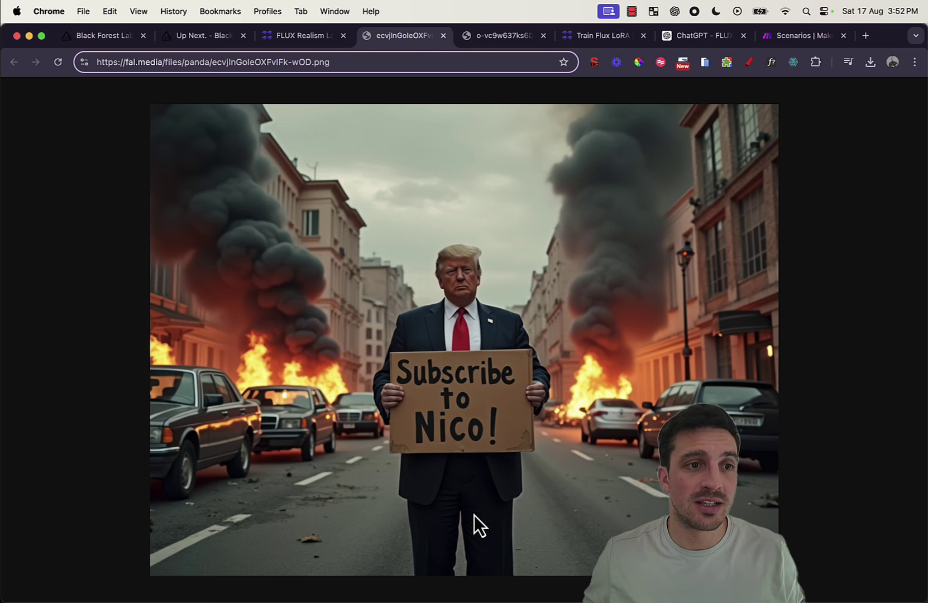
left_click(506, 35)
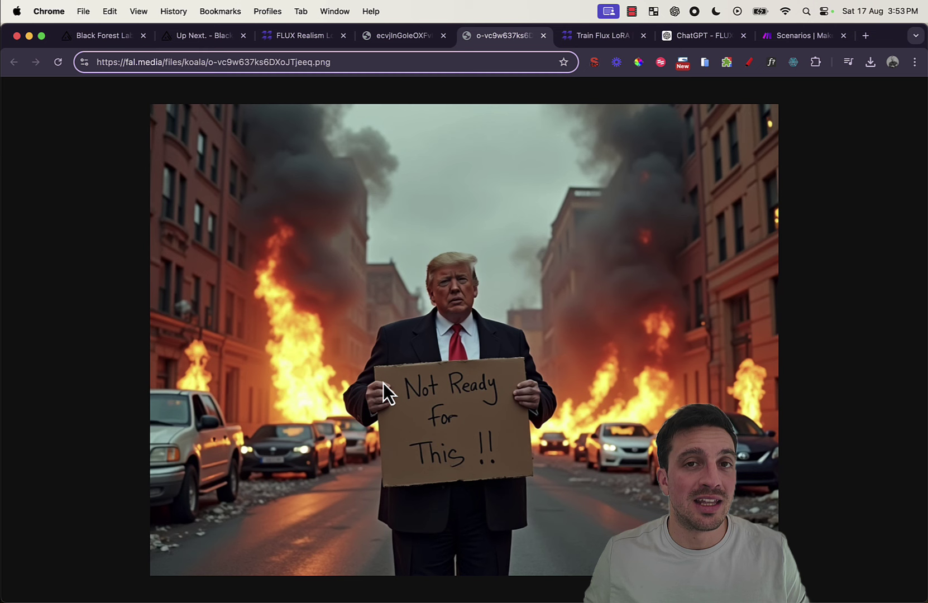
Glance at the Black Forest Labs Up Next page, then return to the FLUX.1 home page.
left_click(190, 35)
scroll(668, 390, "up", 3)
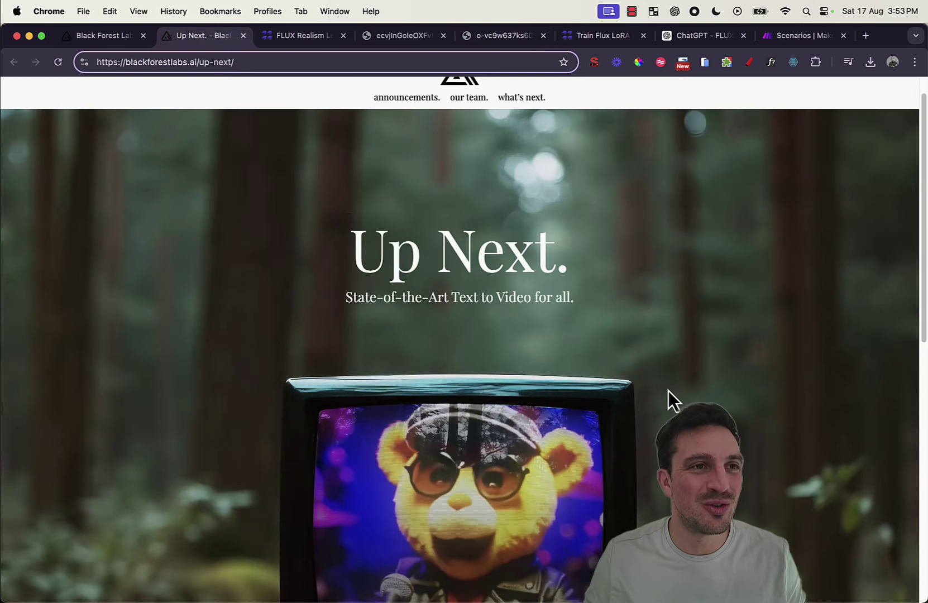
key("ctrl+shift+Tab")
Jump to the Get FLUX.1 section covering the FLUX.1 [pro] and [dev] variants.
scroll(511, 301, "up", 3)
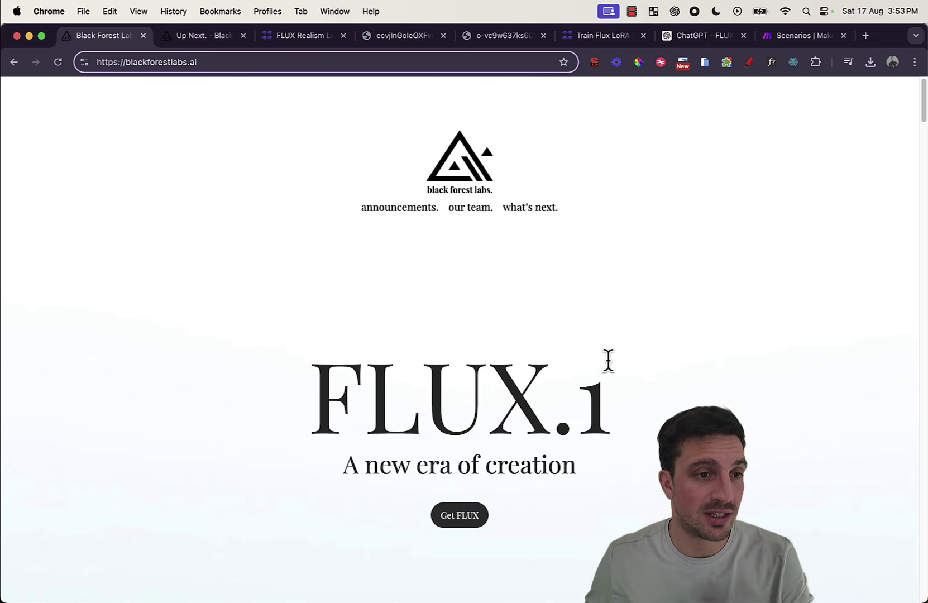
scroll(603, 360, "down", 5)
scroll(600, 357, "up", 5)
left_click(456, 516)
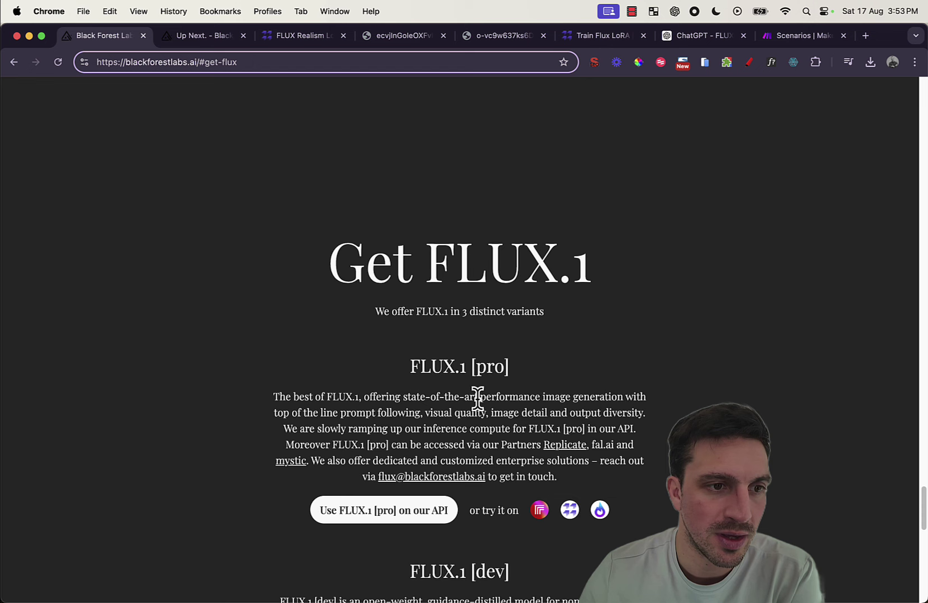
scroll(502, 363, "down", 3)
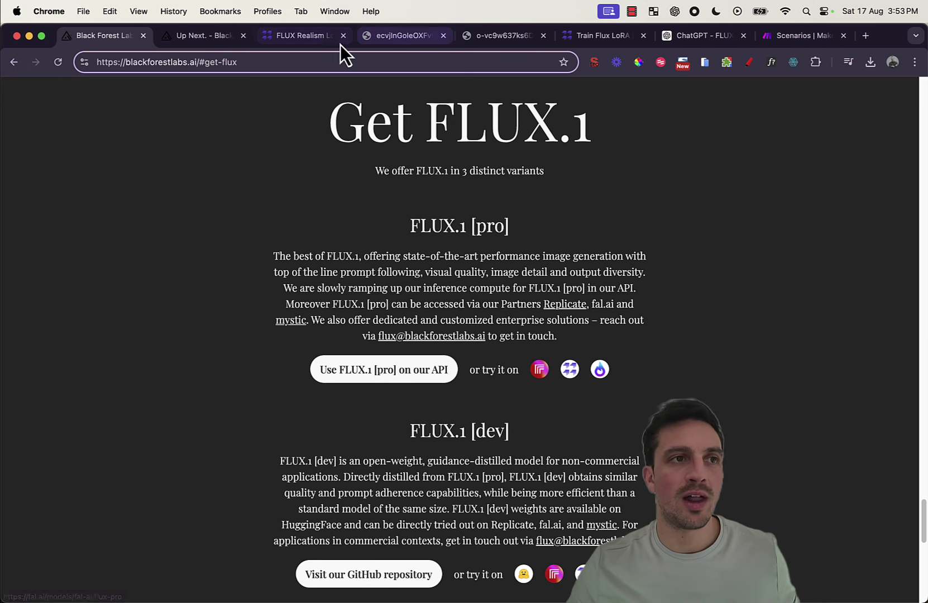
Try FLUX.1 [pro] on fal.ai to reach the dashboard listing flux-realism and flux-pro apps.
left_click(570, 369)
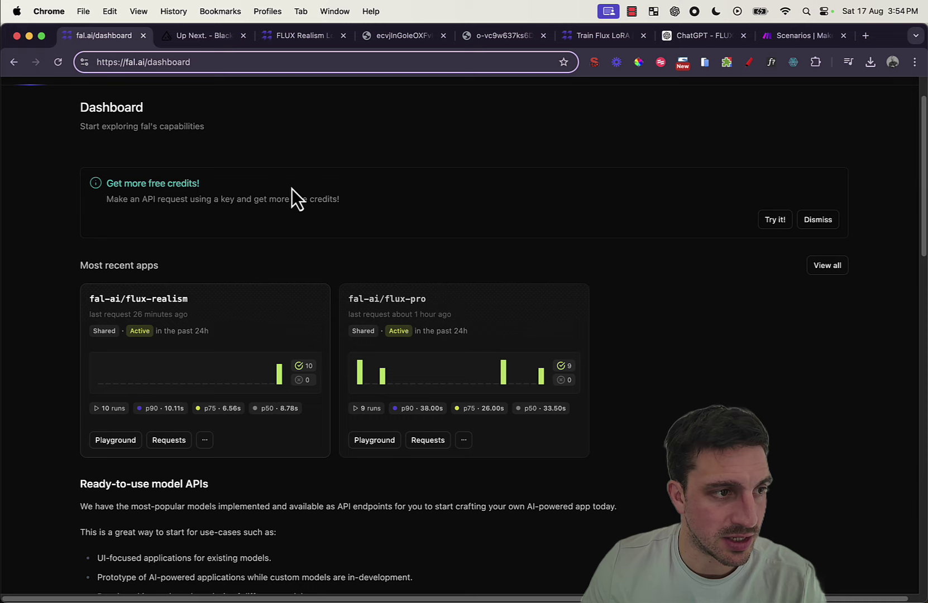
scroll(292, 188, "up", 2)
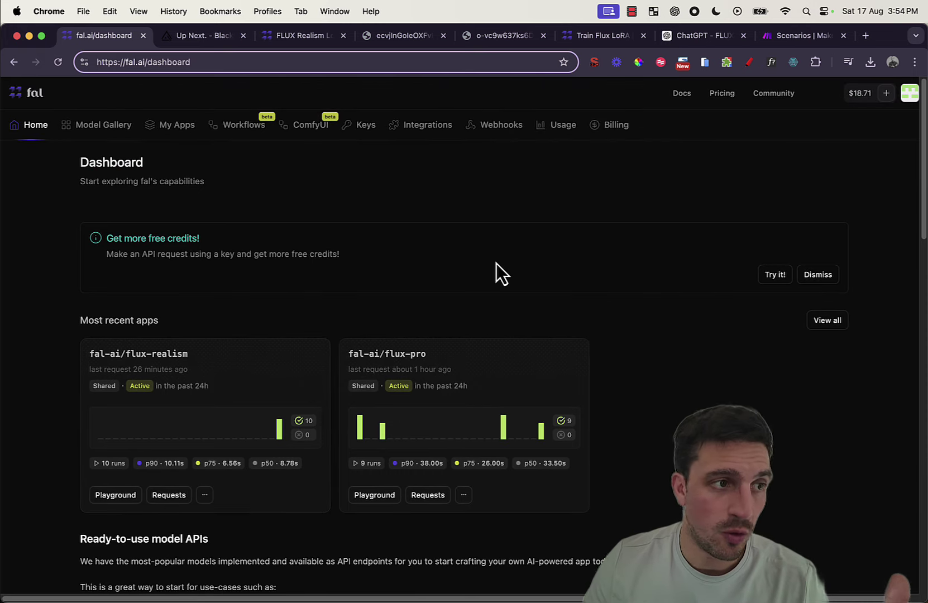
Open the flux-realism model page, then return to the FLUX Realism LoRA playground's burning-street result.
left_click(149, 355)
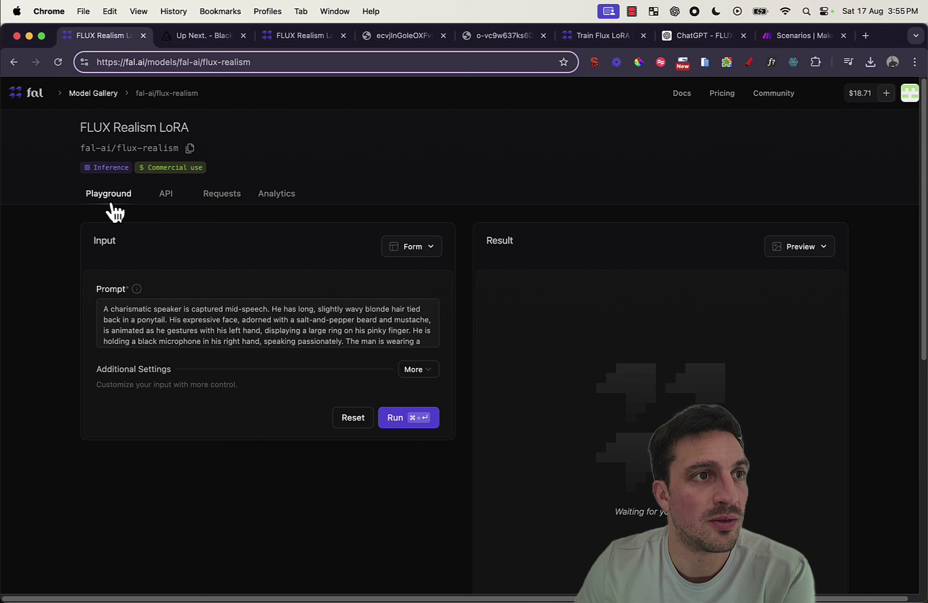
left_click(330, 38)
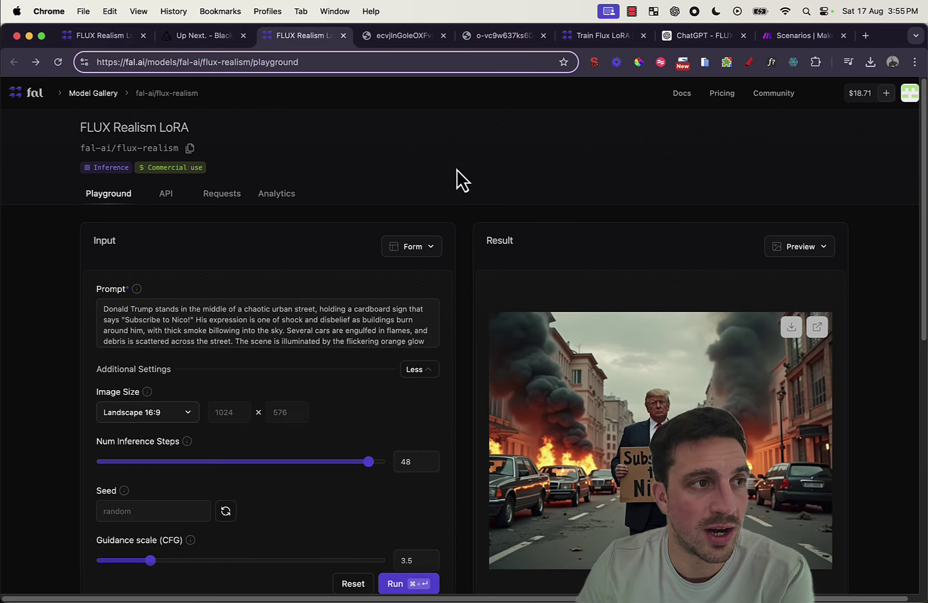
scroll(352, 331, "down", 3)
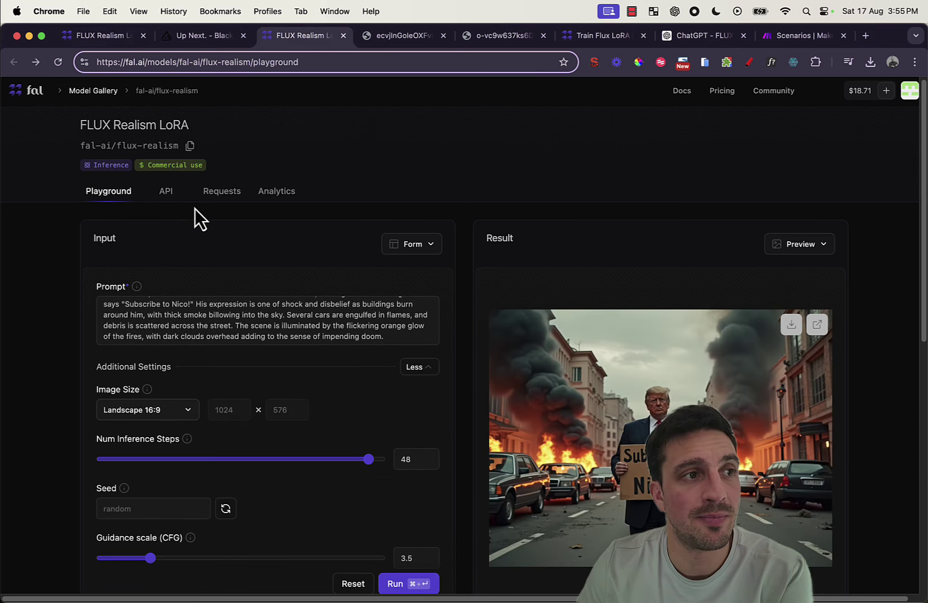
left_click(161, 203)
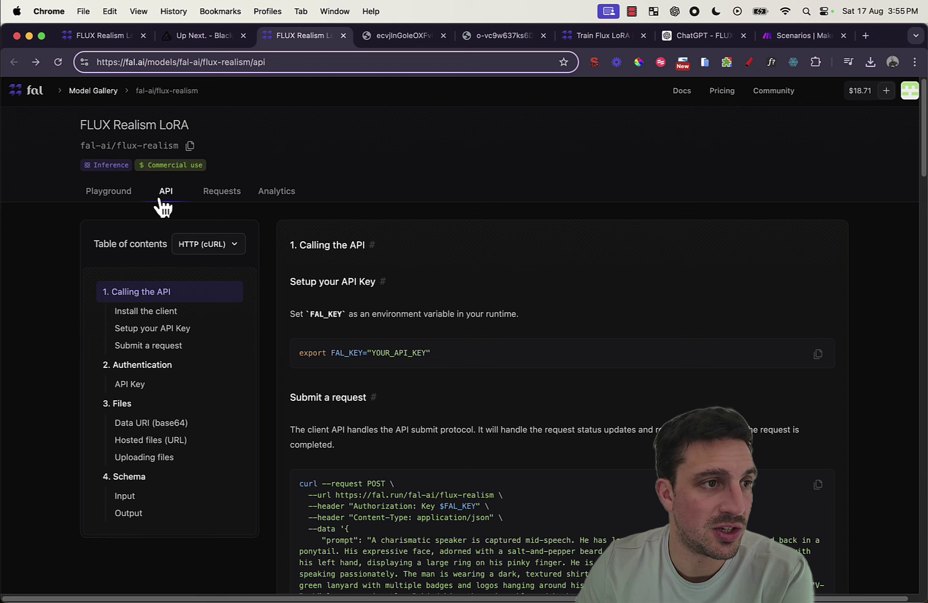
left_click(226, 245)
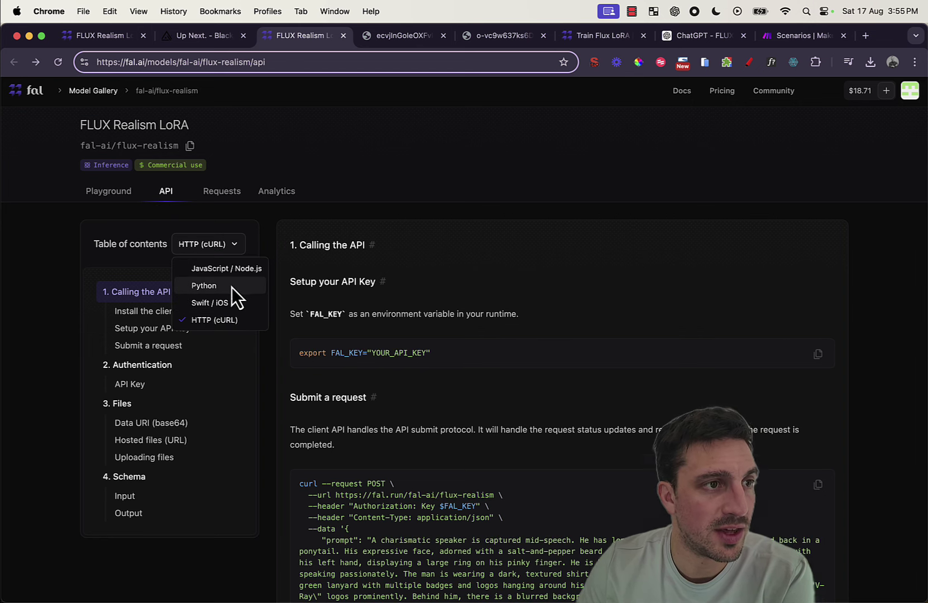
left_click(204, 285)
left_click(223, 246)
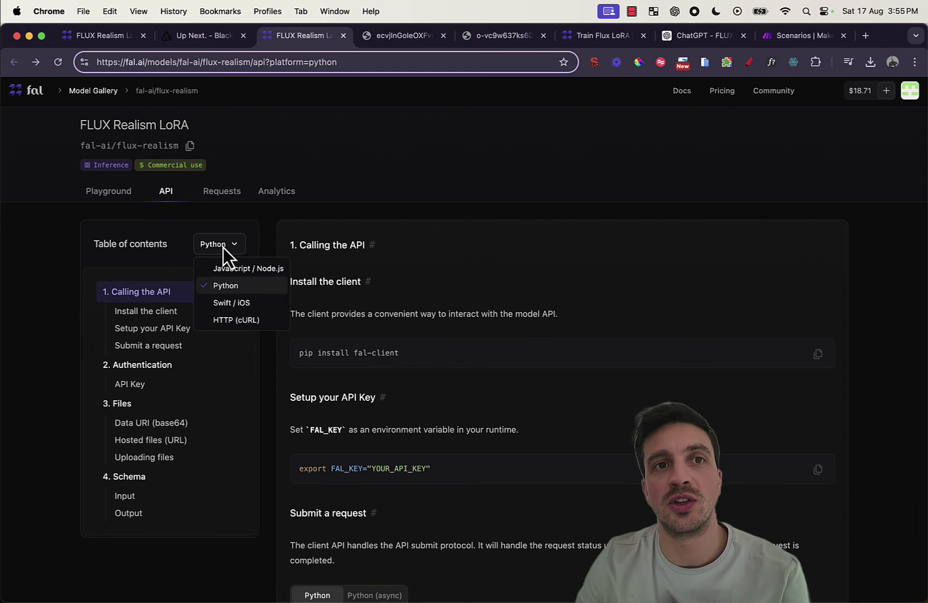
left_click(241, 317)
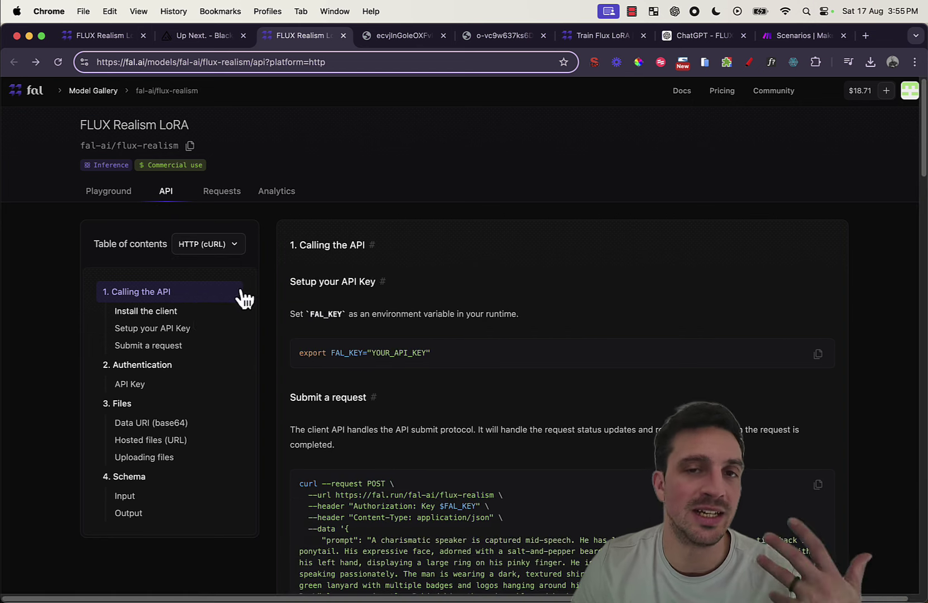
left_click(782, 46)
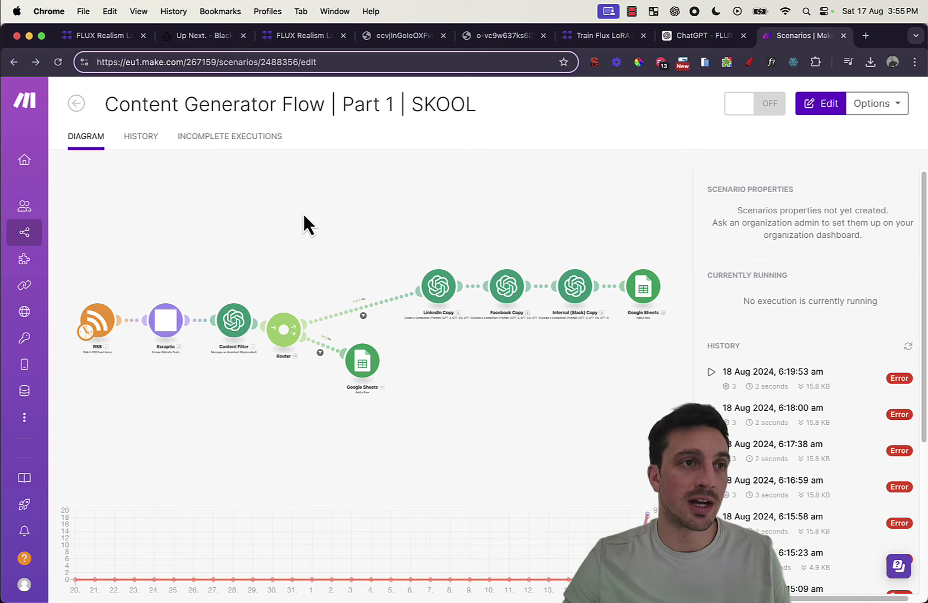
left_click(315, 37)
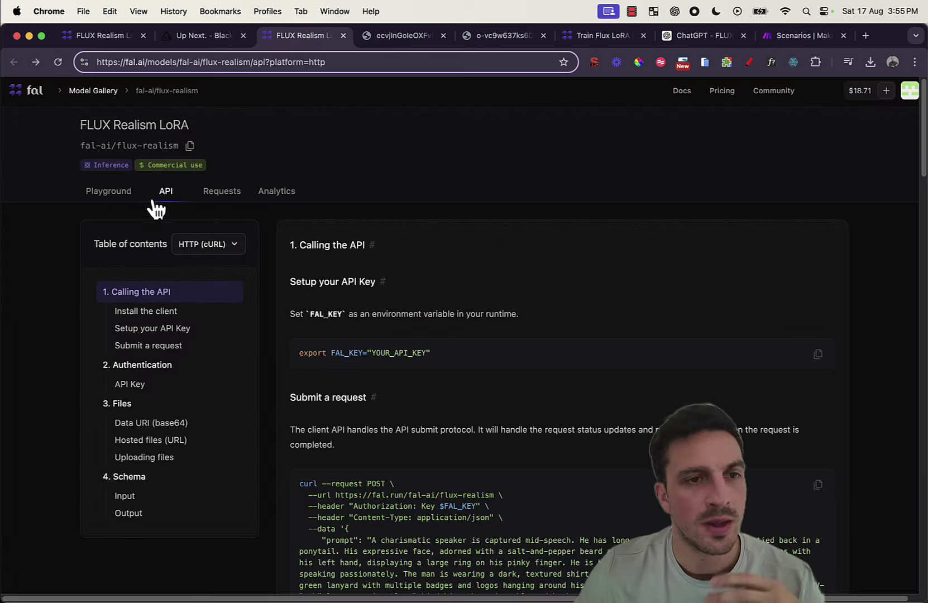
left_click(114, 189)
scroll(298, 312, "down", 2)
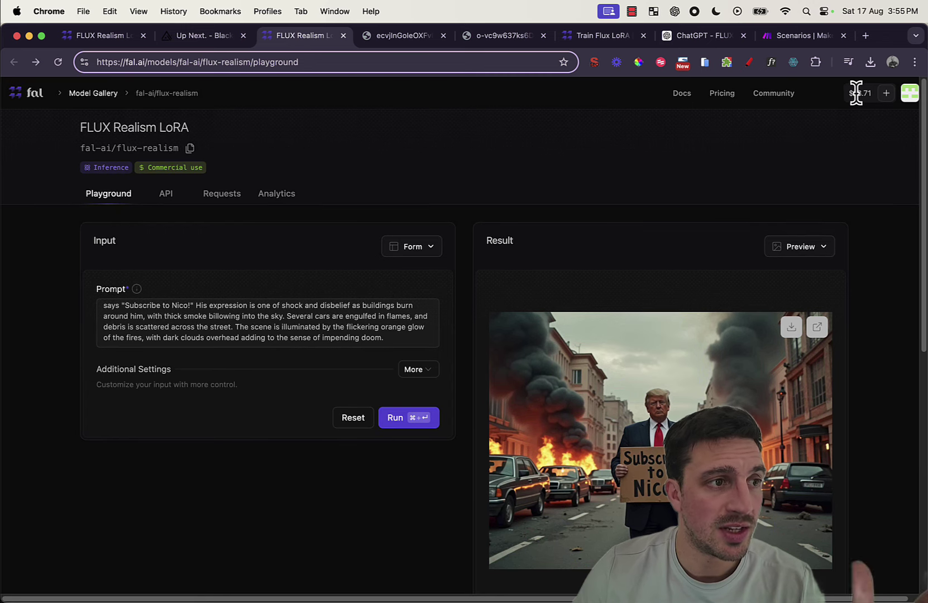
left_click(229, 319)
key("super+a")
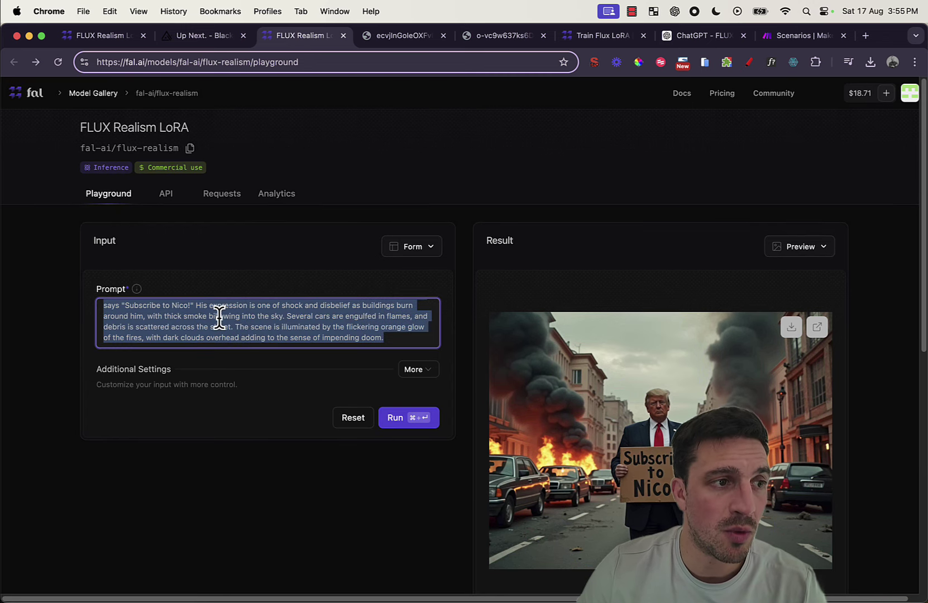
left_click(415, 370)
scroll(413, 396, "down", 3)
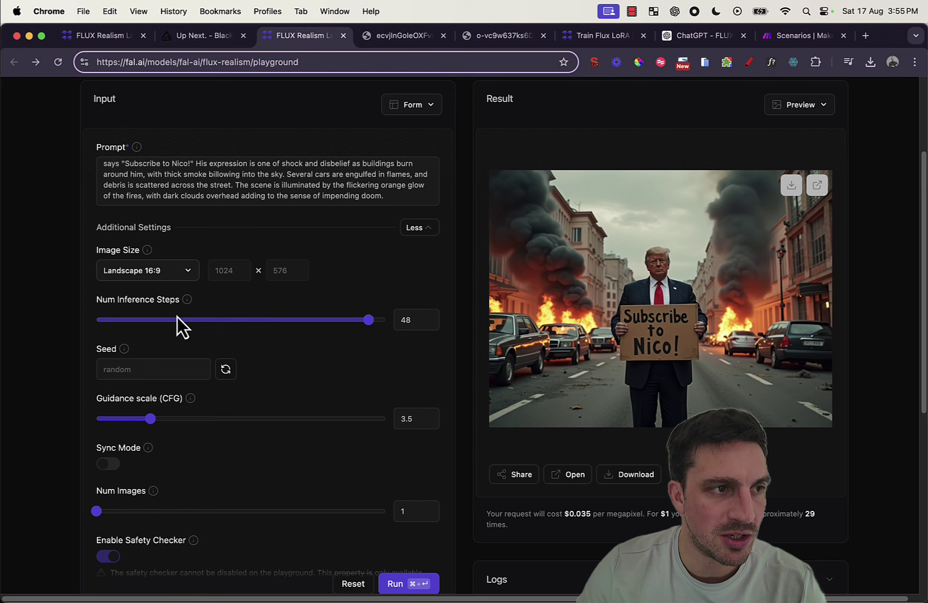
left_click(173, 276)
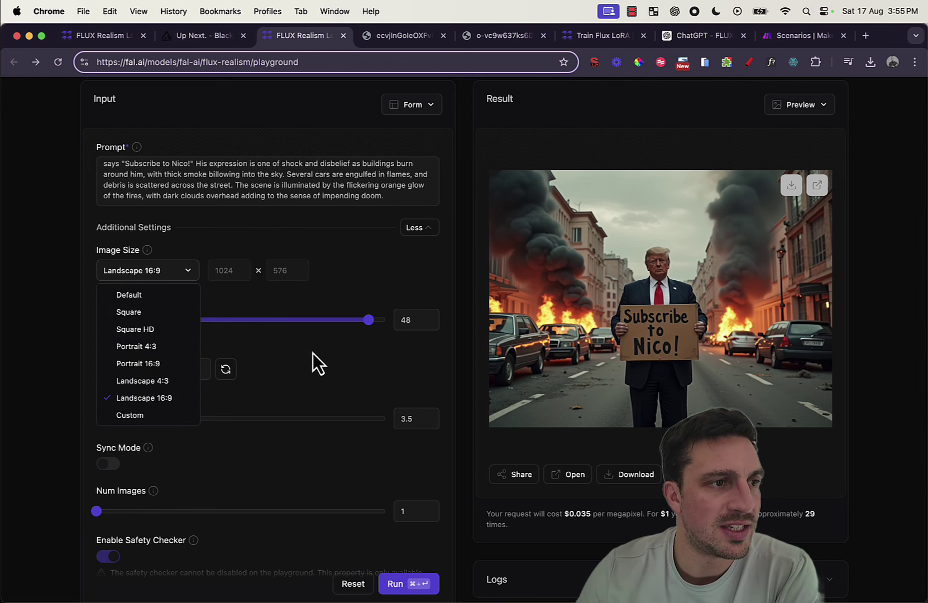
left_click(327, 366)
scroll(283, 368, "down", 1)
left_click(160, 343)
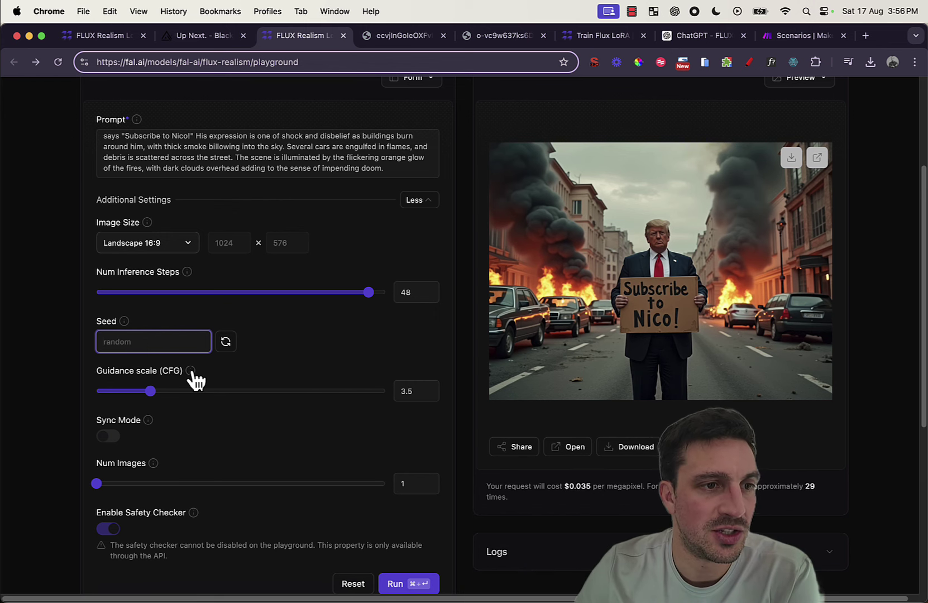
scroll(223, 536, "down", 1)
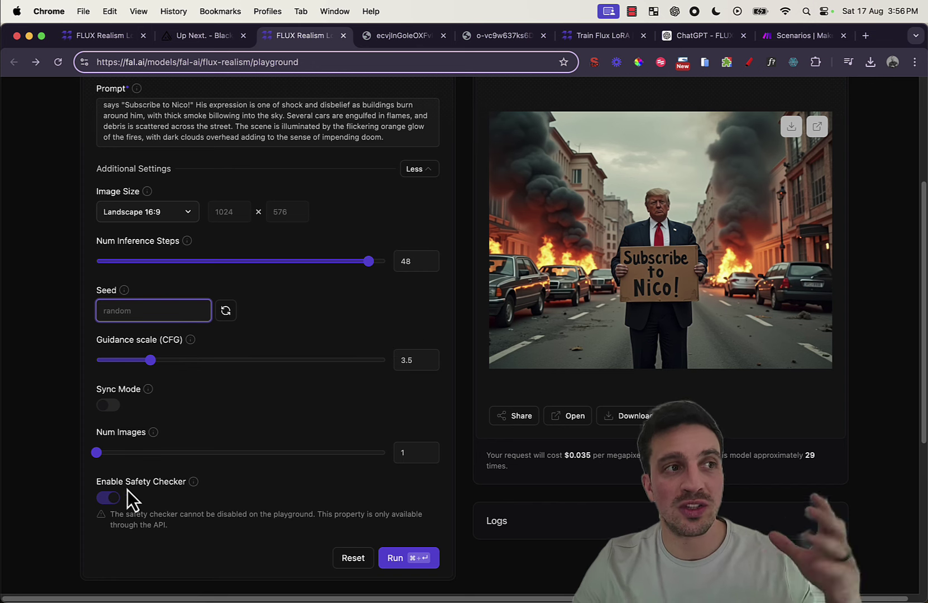
scroll(380, 424, "up", 5)
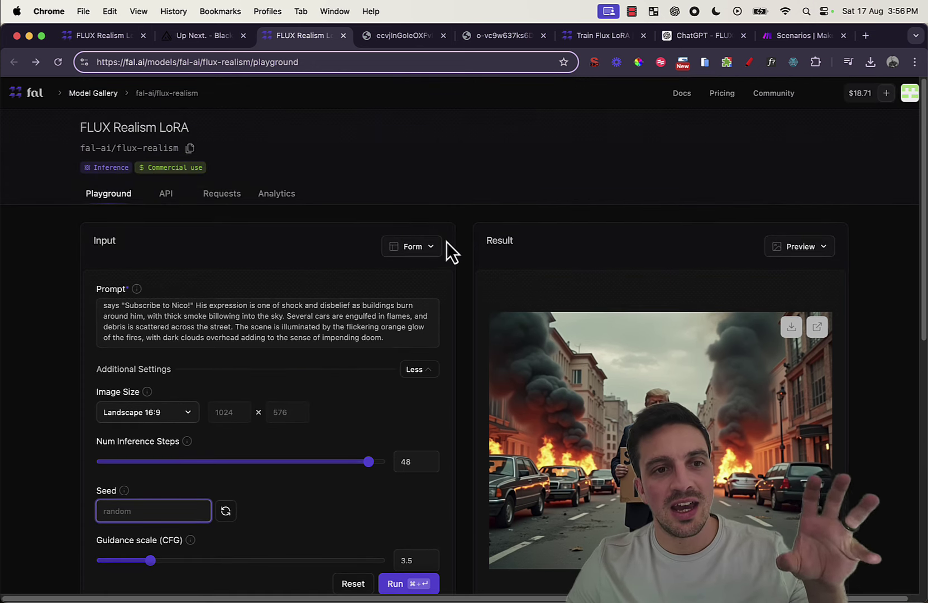
scroll(421, 458, "down", 5)
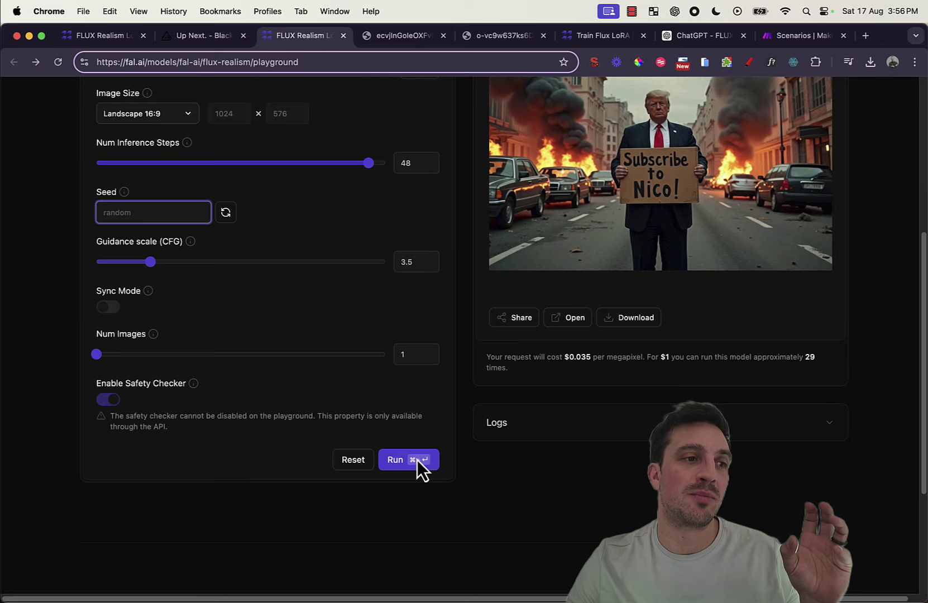
scroll(386, 363, "up", 3)
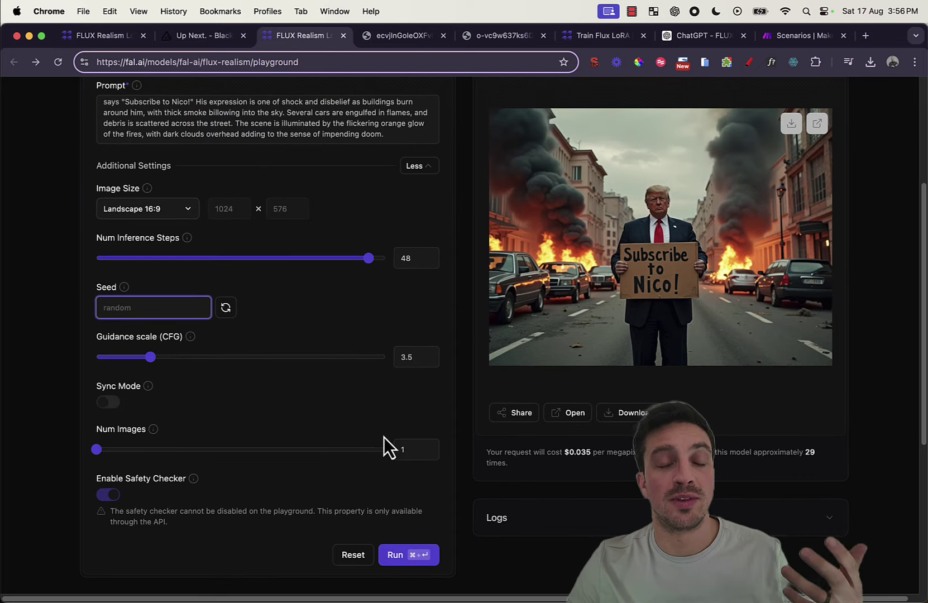
scroll(385, 441, "down", 3)
scroll(390, 447, "up", 6)
scroll(394, 449, "down", 3)
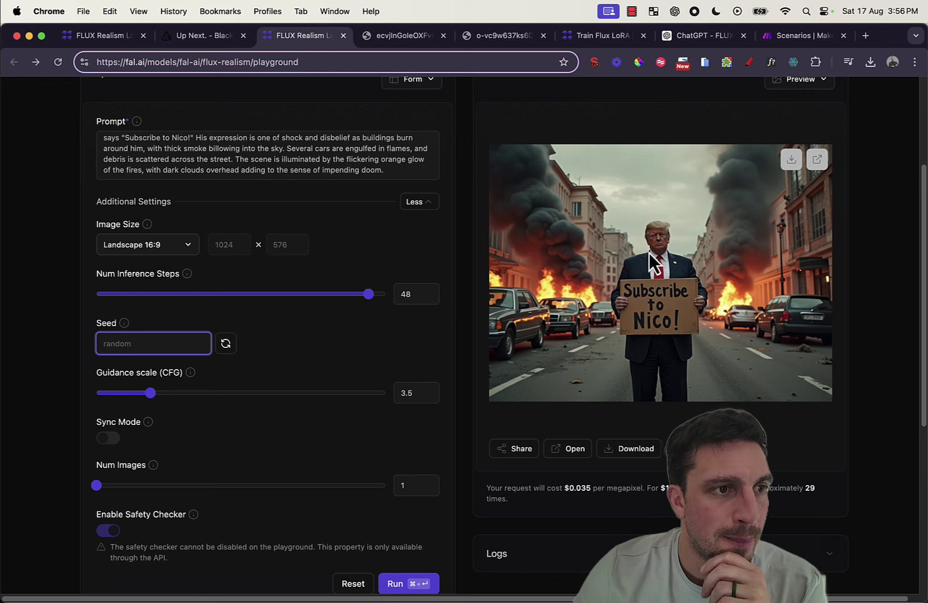
Replace the whole prompt with 'a cat sitting on a couch reading a book'.
scroll(429, 302, "up", 3)
scroll(429, 302, "down", 2)
left_click(333, 219)
key("super+a")
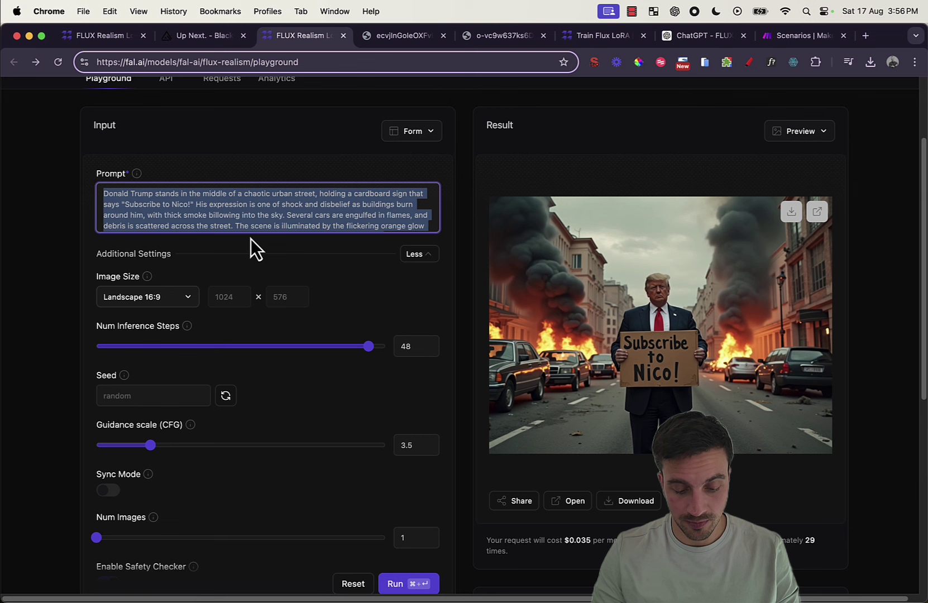
type("a cat sitti")
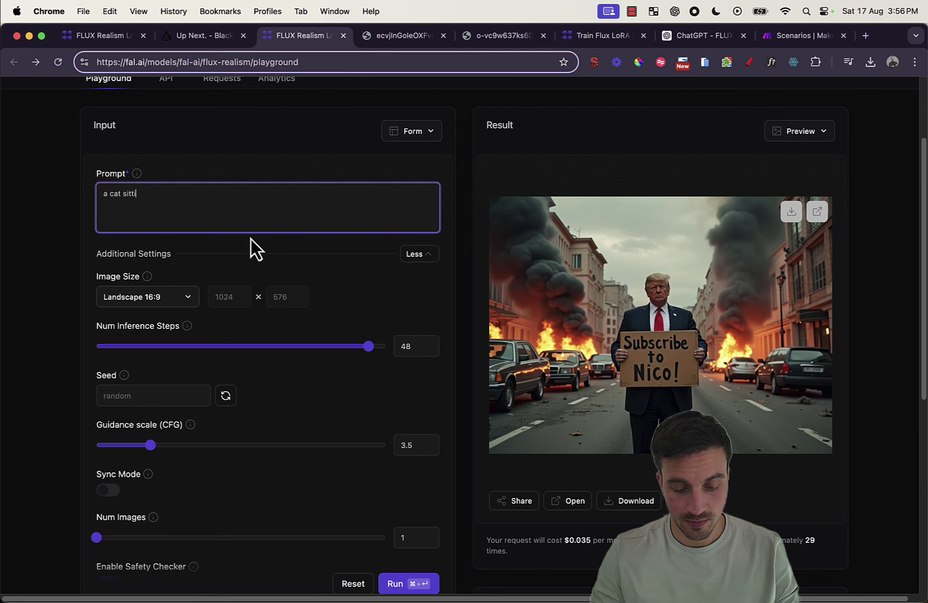
type("ng on a ")
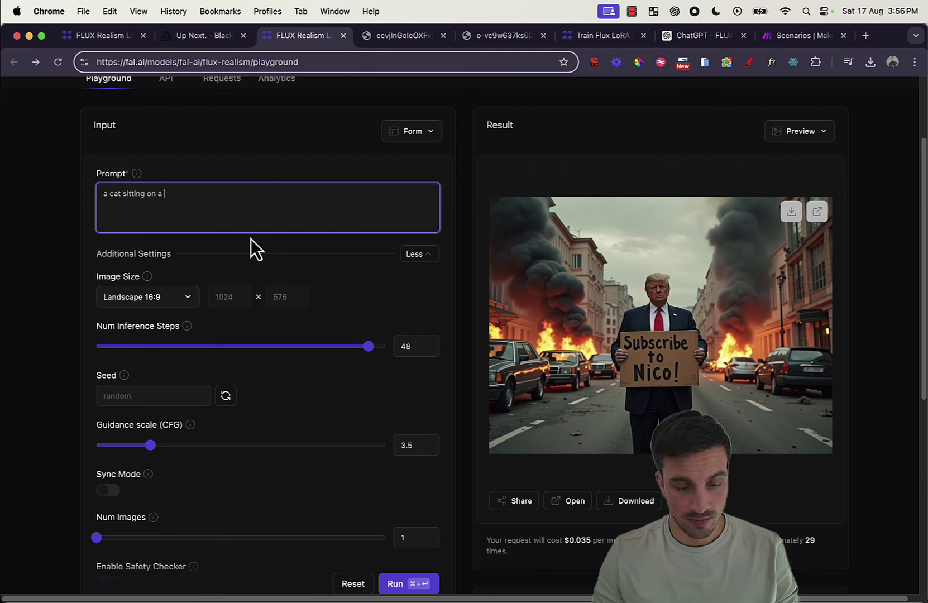
type("couch reading a book")
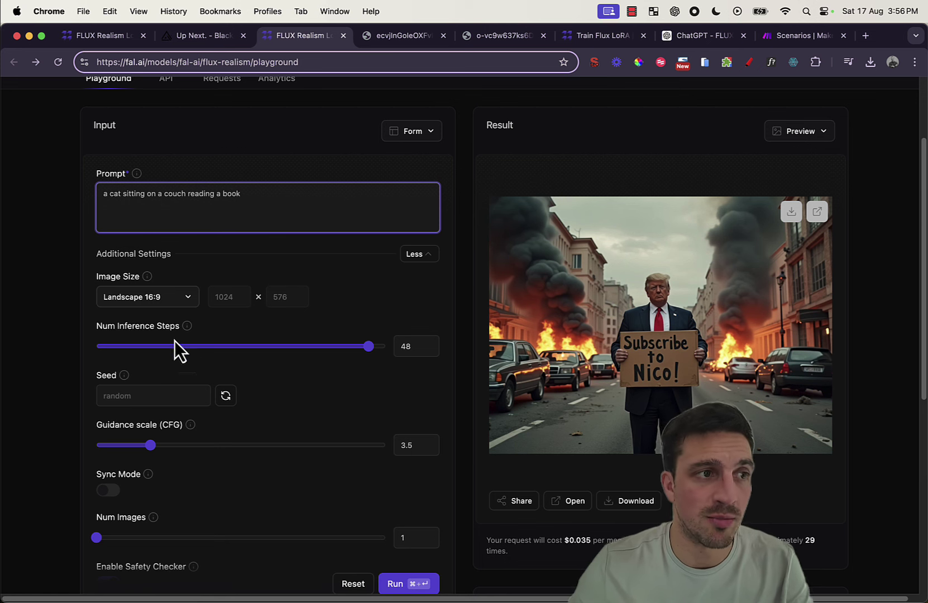
scroll(282, 335, "down", 4)
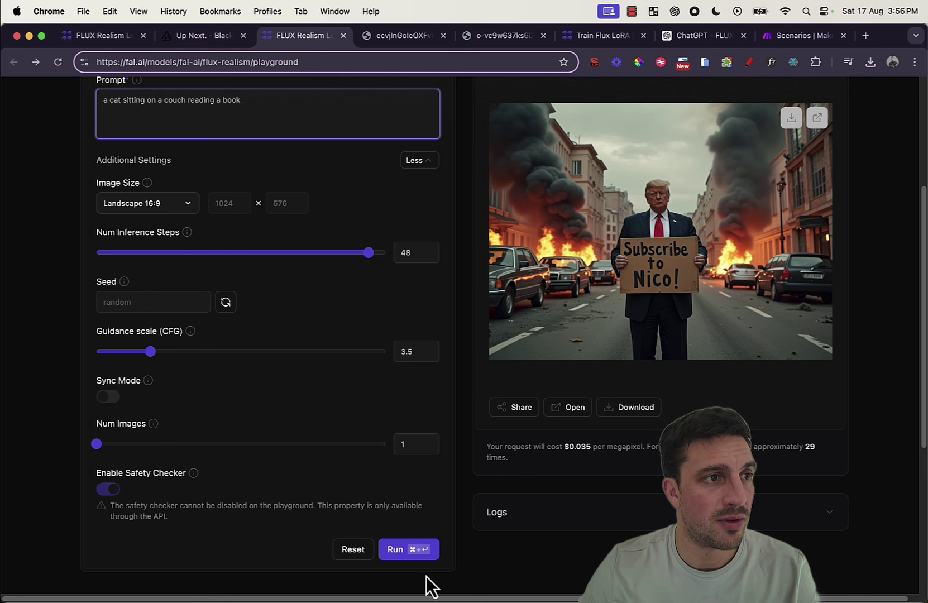
Run the new prompt to generate a tabby cat reading a book on a couch.
left_click(425, 550)
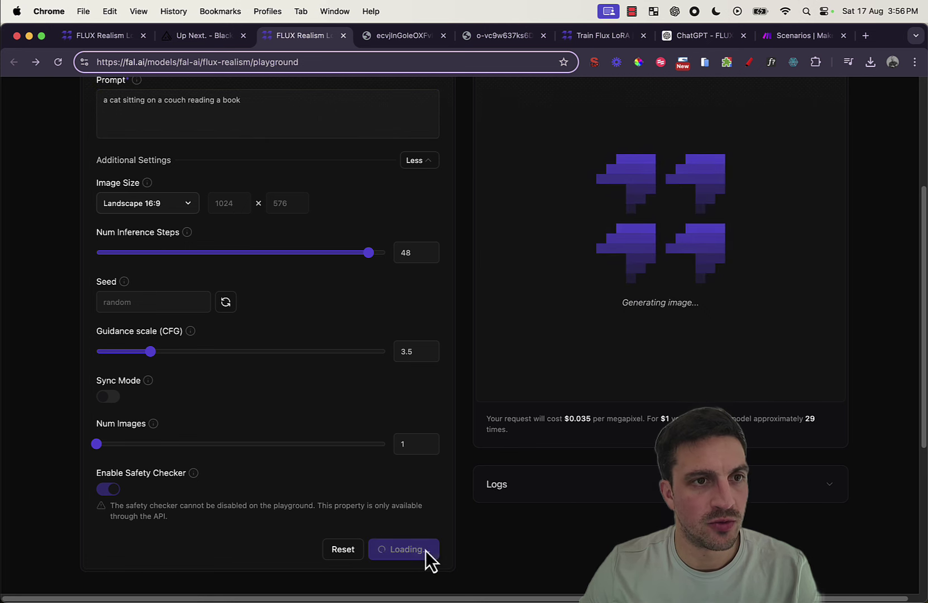
scroll(425, 433, "up", 8)
scroll(426, 438, "down", 10)
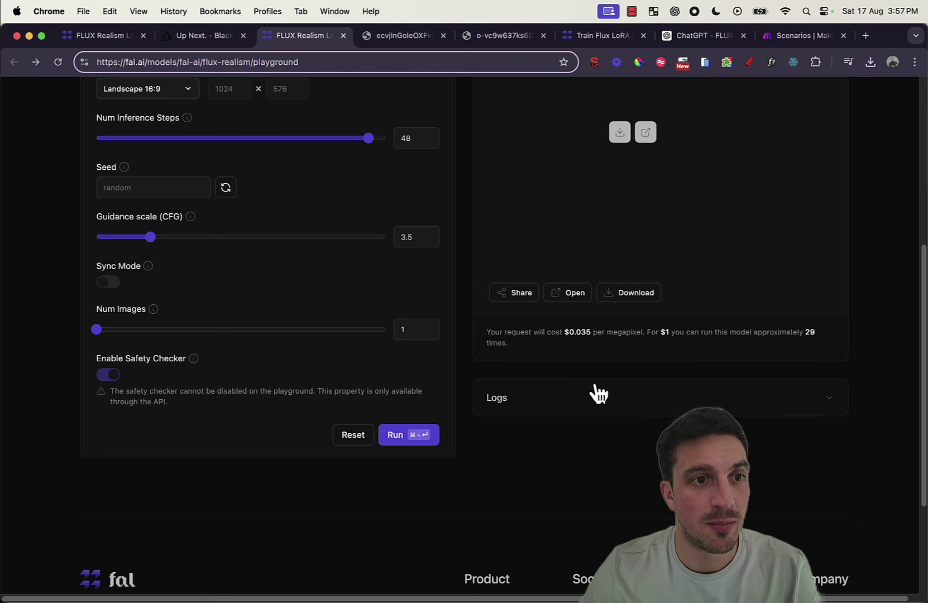
scroll(598, 393, "up", 3)
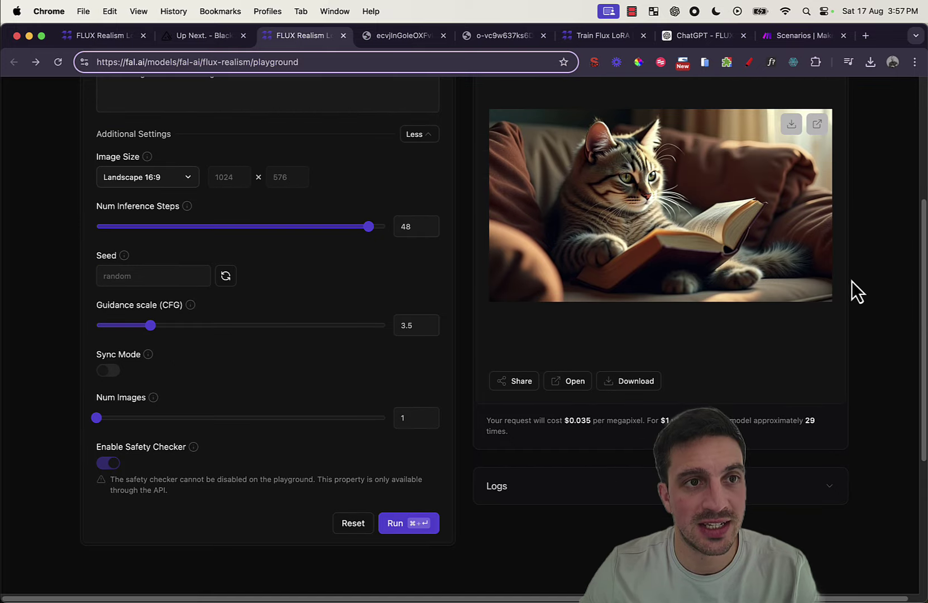
scroll(828, 339, "up", 4)
scroll(829, 339, "down", 8)
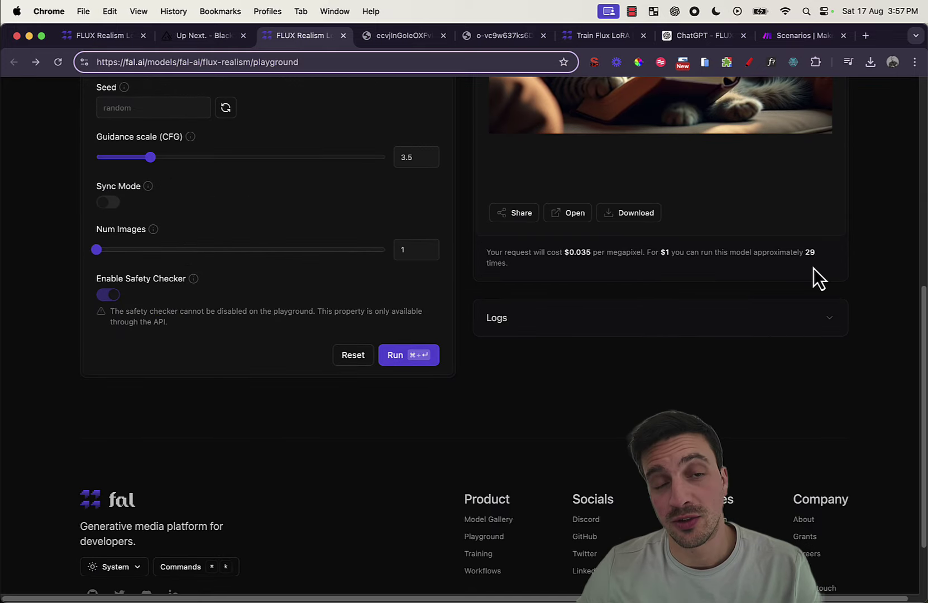
scroll(730, 316, "up", 6)
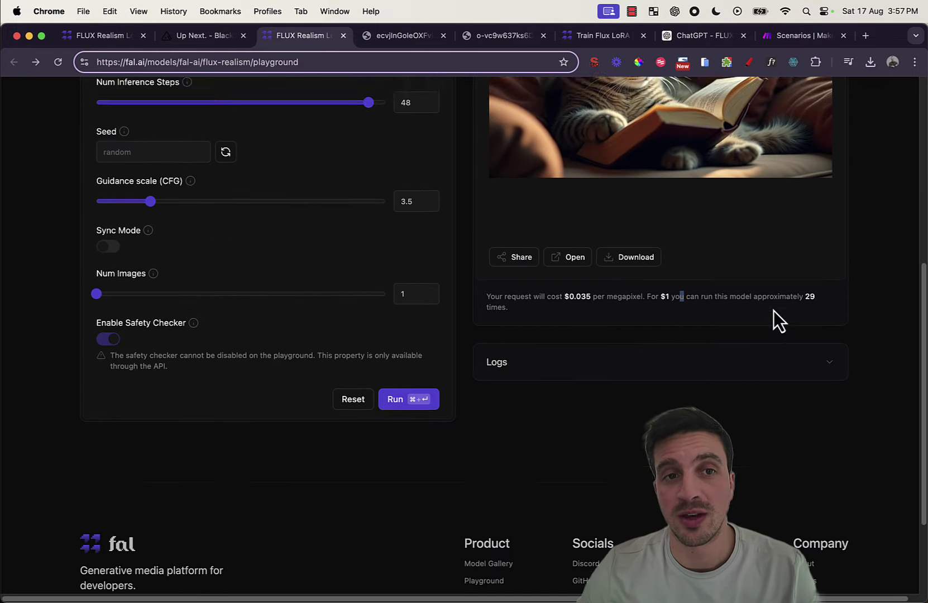
scroll(836, 415, "up", 1)
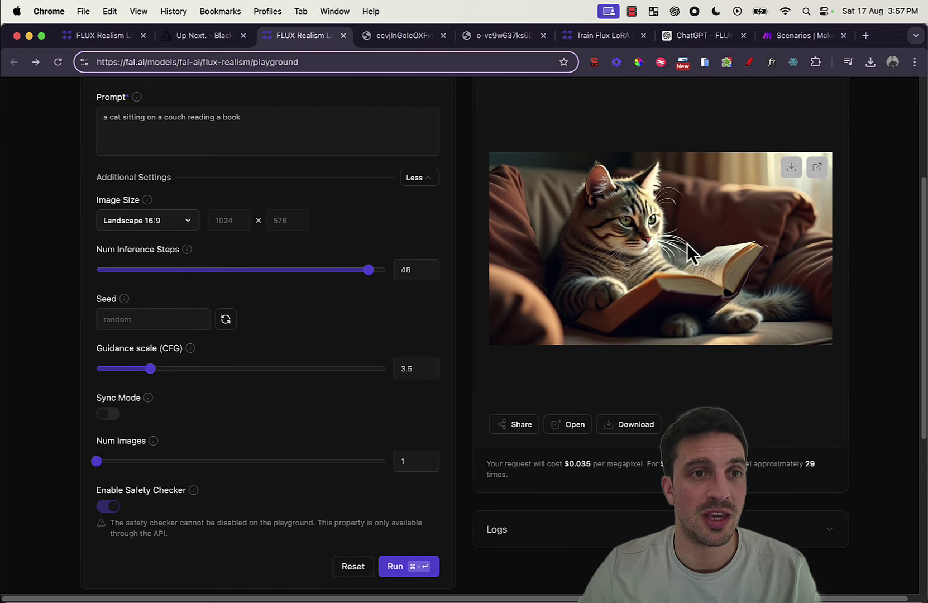
Open the cat result in a new tab, then have FLUX Prompt Wizard expand 'a cat readign a book o na couch' and copy Prompt 1.
left_click(813, 168)
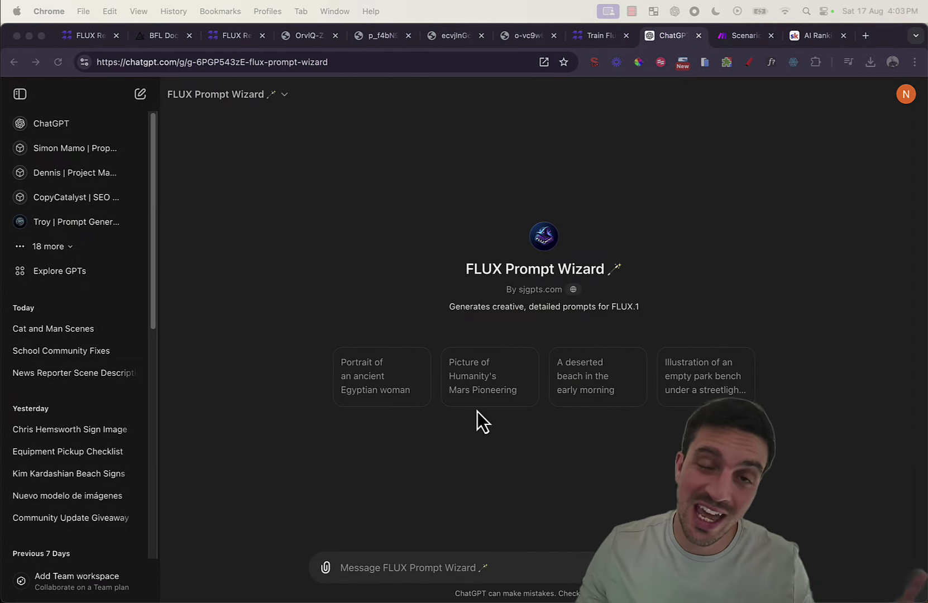
left_click(459, 567)
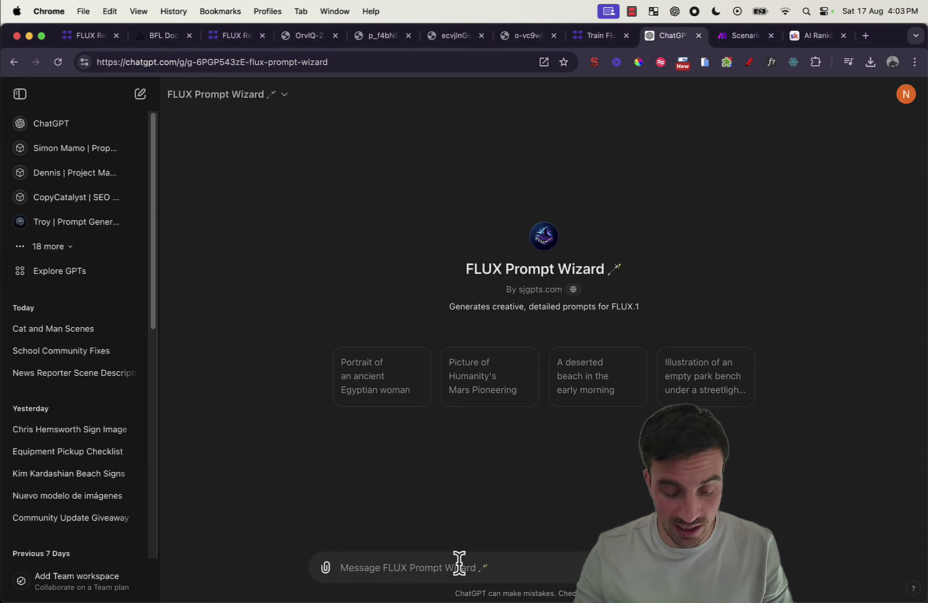
type("a cat readign a book o na couch")
key("Return")
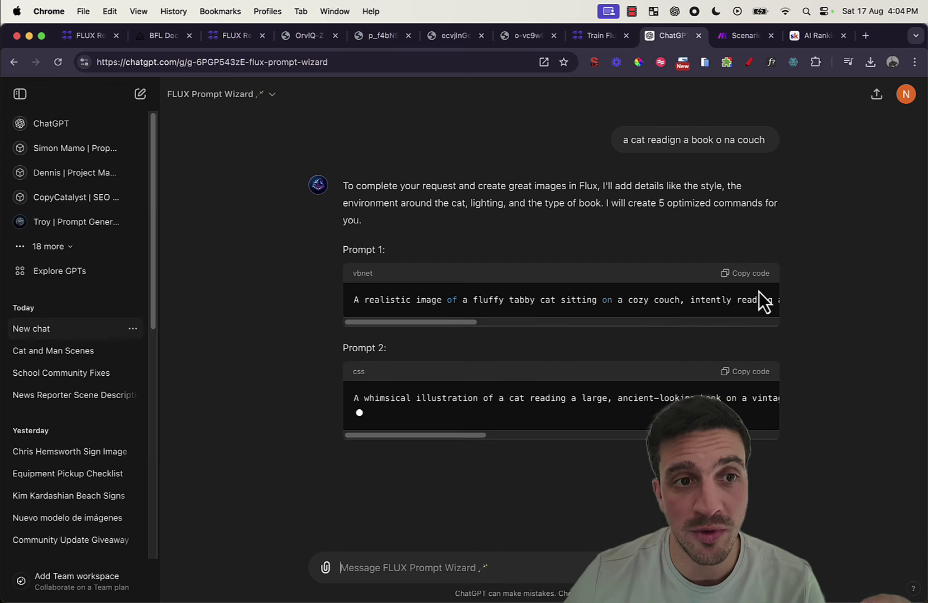
left_click(752, 256)
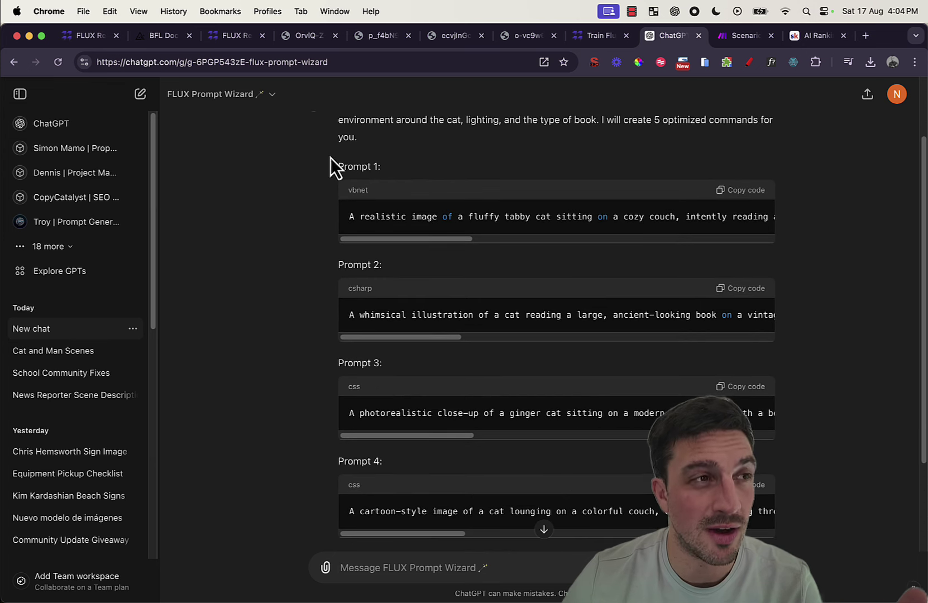
Paste the copied detailed tabby-cat prompt over the fal.ai prompt text.
left_click(224, 36)
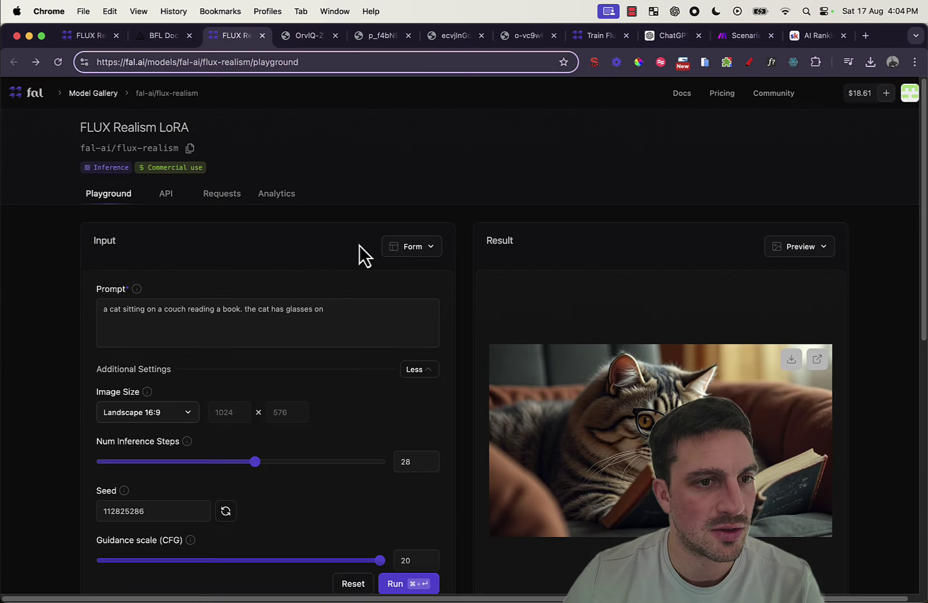
triple_click(240, 307)
key("cmd+v")
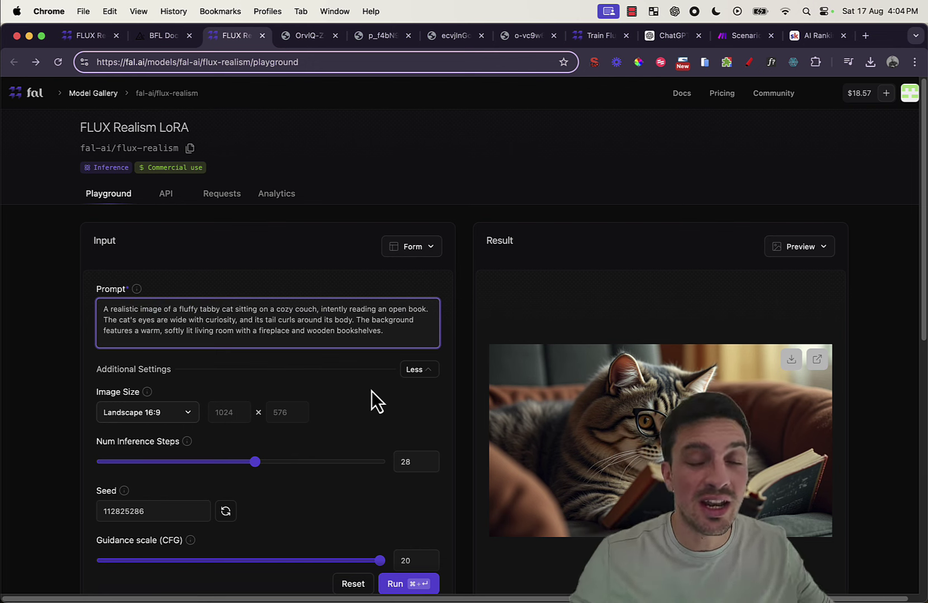
key("Return")
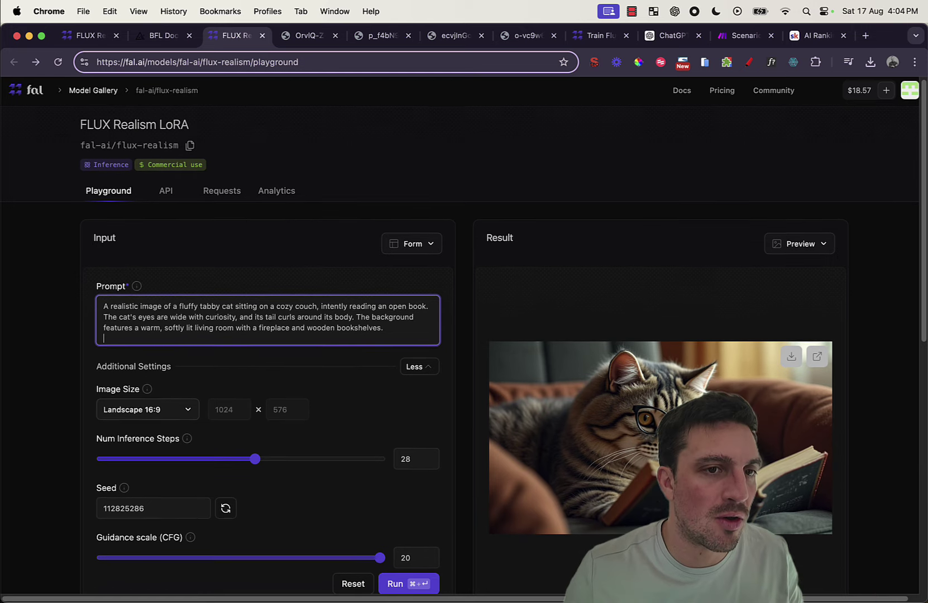
scroll(655, 335, "down", 1)
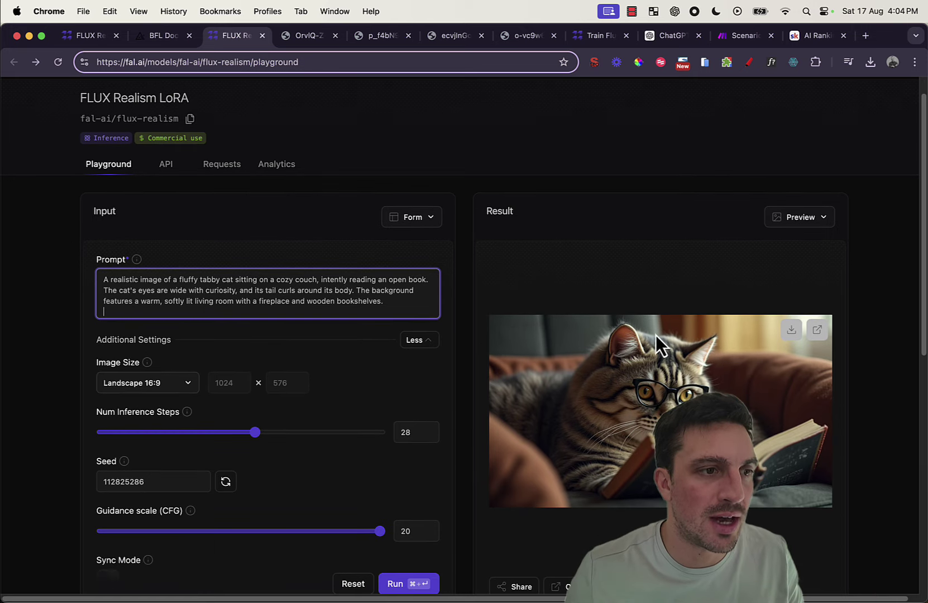
Clear the seed for a random value and regenerate the tabby-cat-by-fireplace image.
double_click(177, 481)
key("BackSpace")
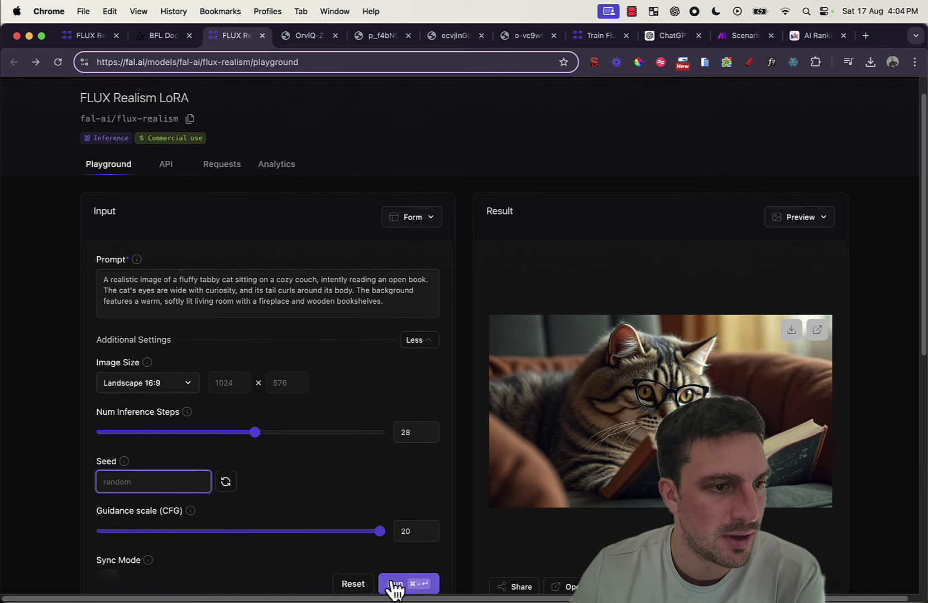
left_click(394, 584)
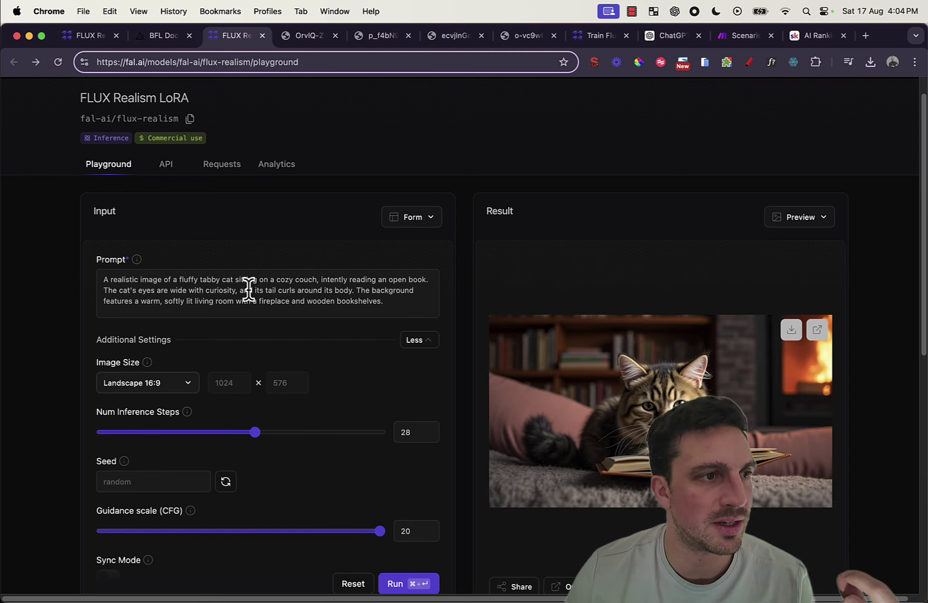
left_click_drag(125, 299, 173, 306)
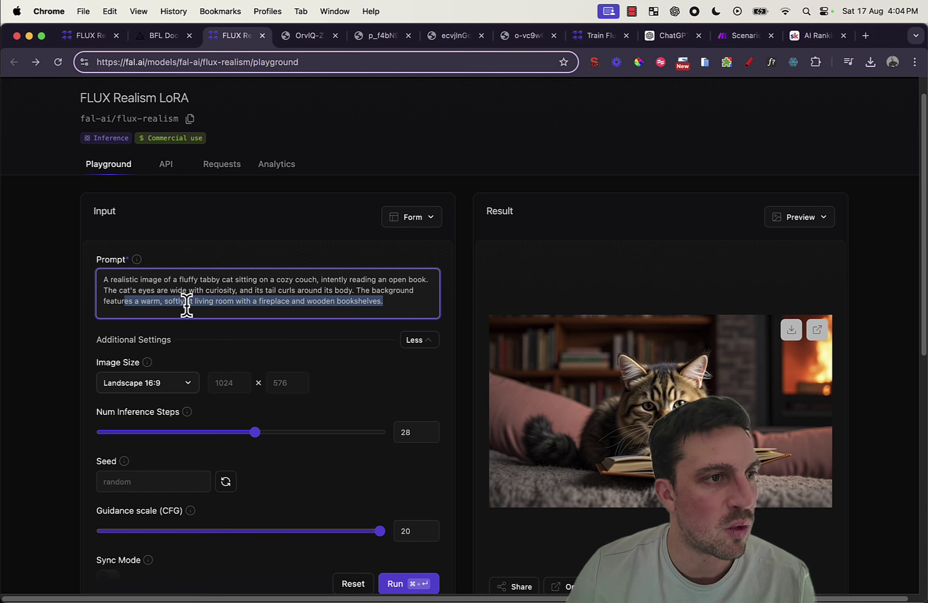
left_click(274, 304)
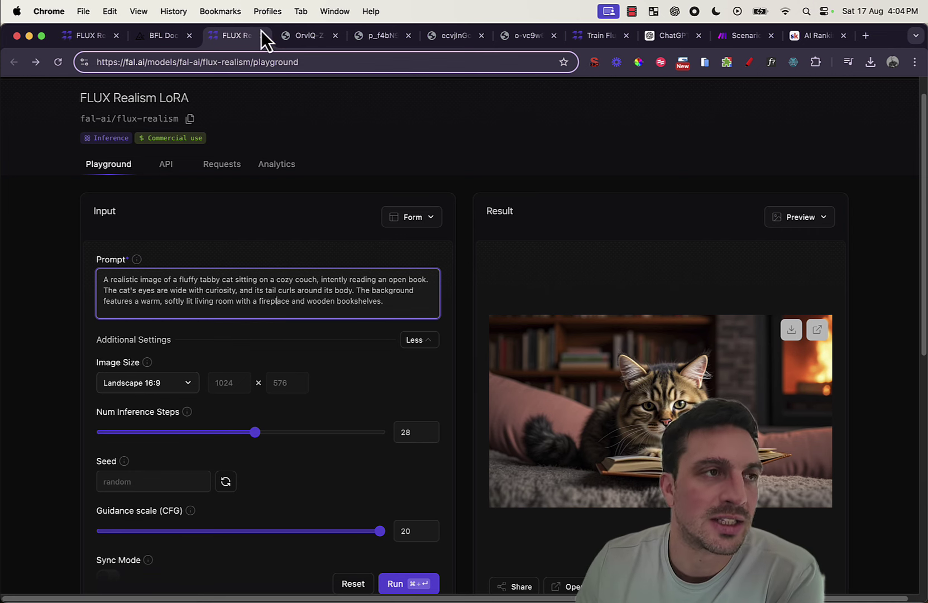
left_click(162, 37)
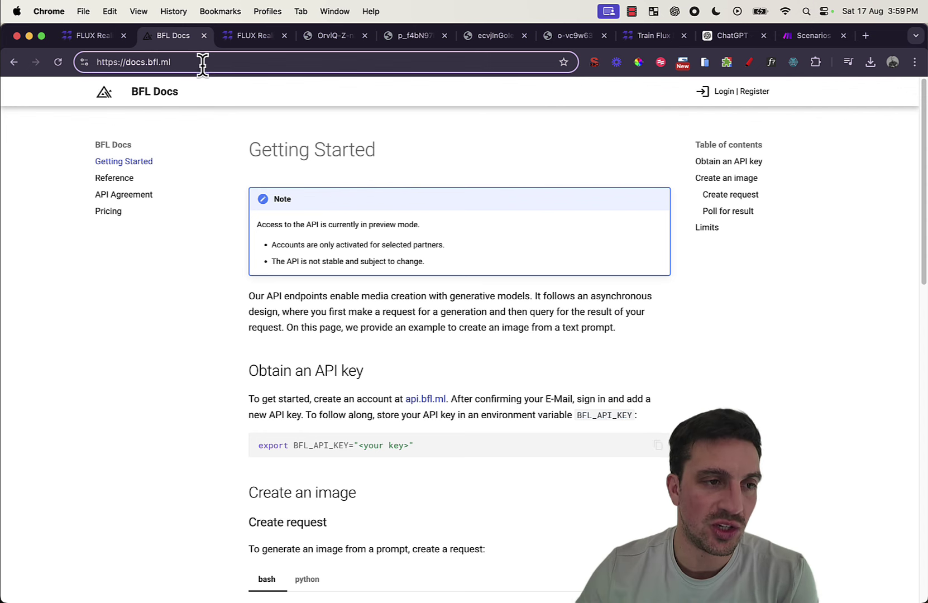
Scroll through the BFL Docs Getting Started API guide.
scroll(251, 91, "down", 2)
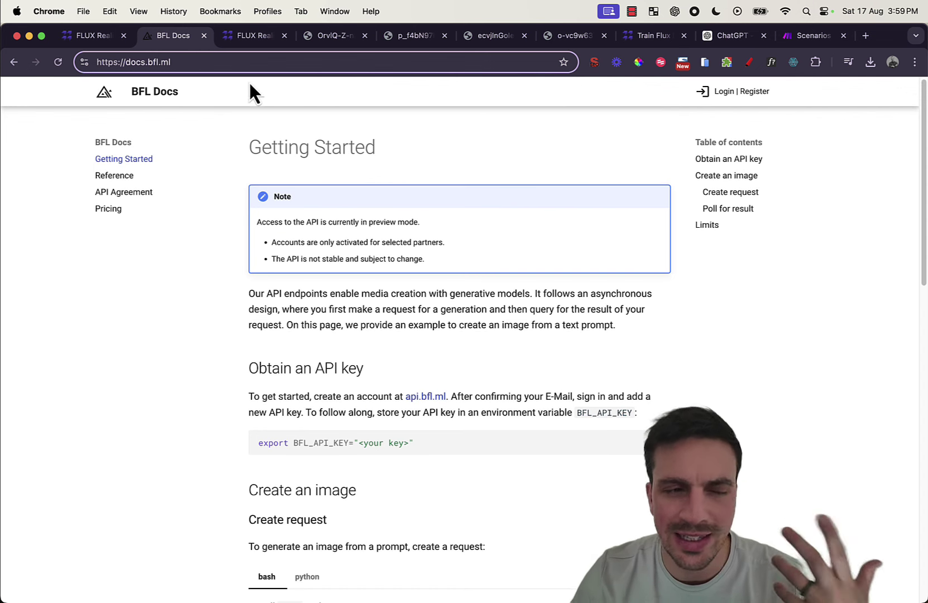
scroll(483, 187, "down", 5)
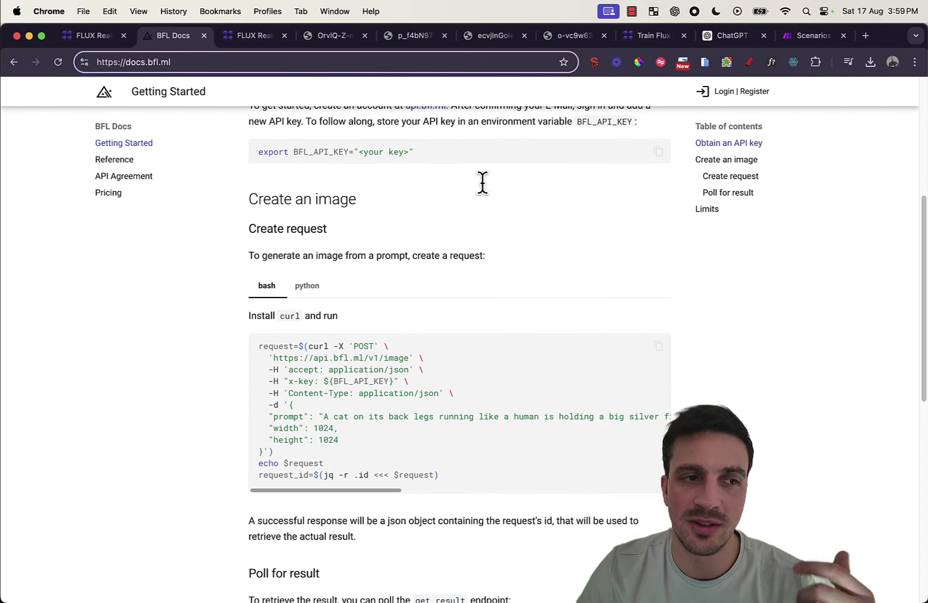
scroll(464, 240, "up", 6)
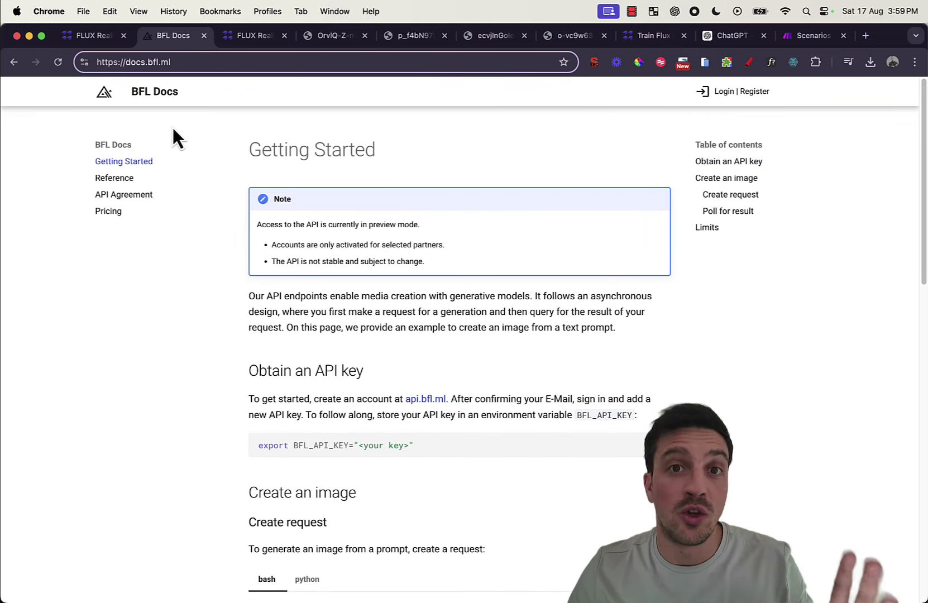
Revisit the first FLUX Realism playground, then open the Make.com Content Generator Flow scenario.
left_click(96, 41)
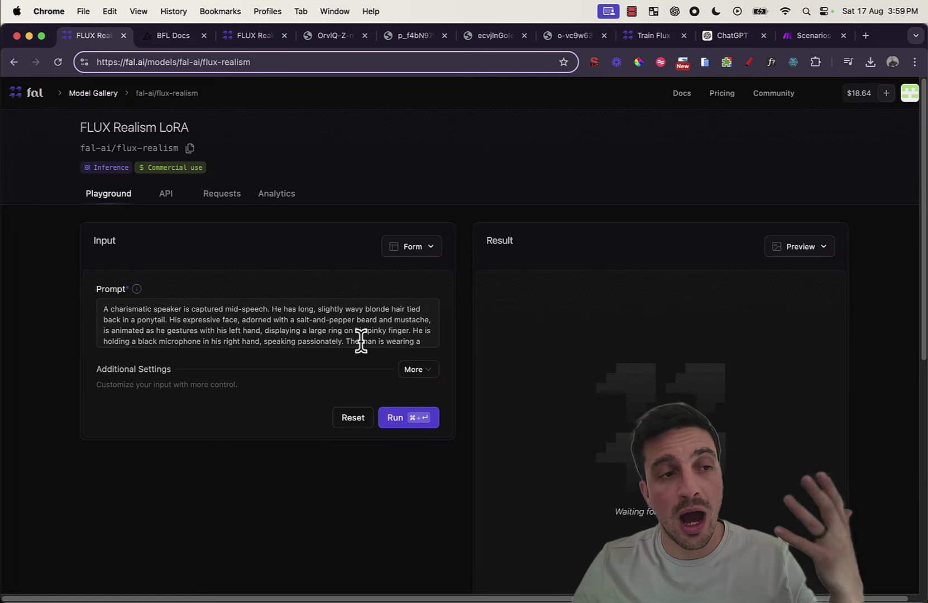
scroll(361, 338, "down", 3)
scroll(390, 343, "up", 3)
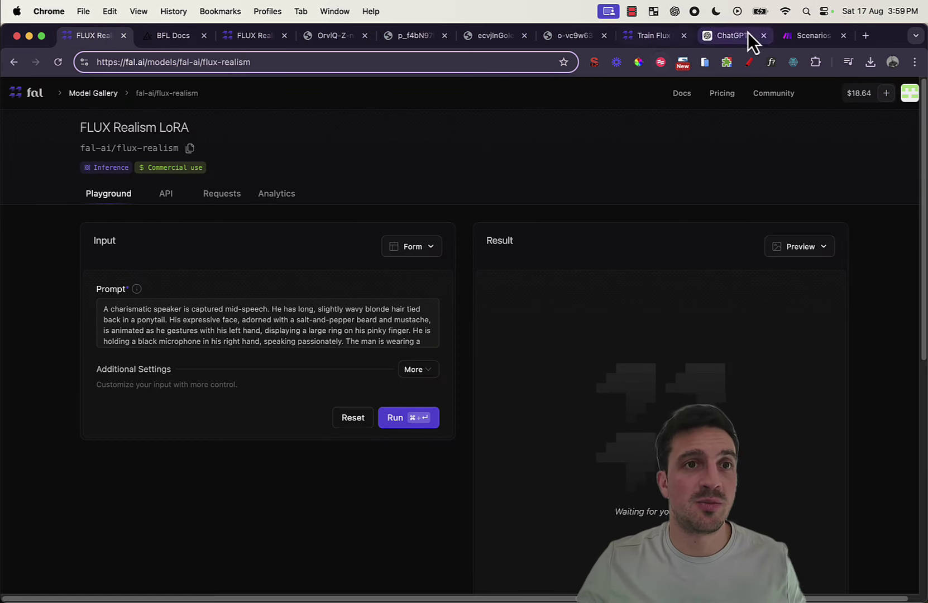
left_click(812, 36)
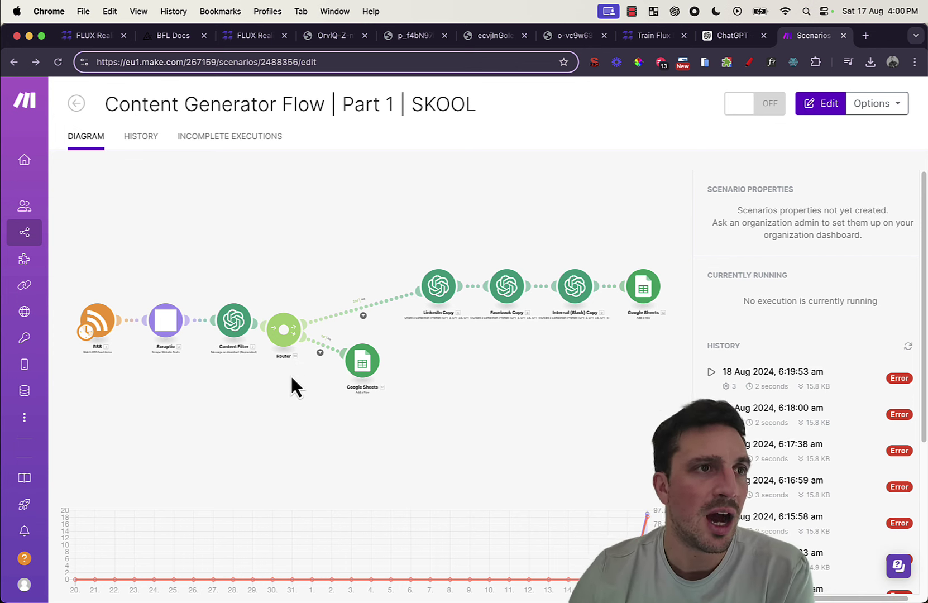
Scroll the Skool AI Ranking & Automation Hub feed, then return to the cat-with-glasses playground.
left_click(82, 35)
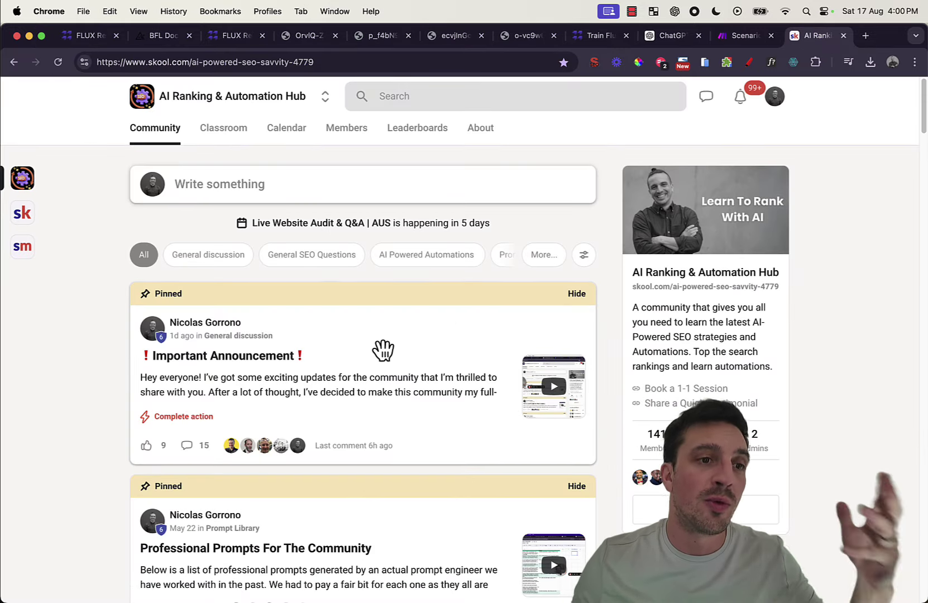
scroll(391, 390, "down", 10)
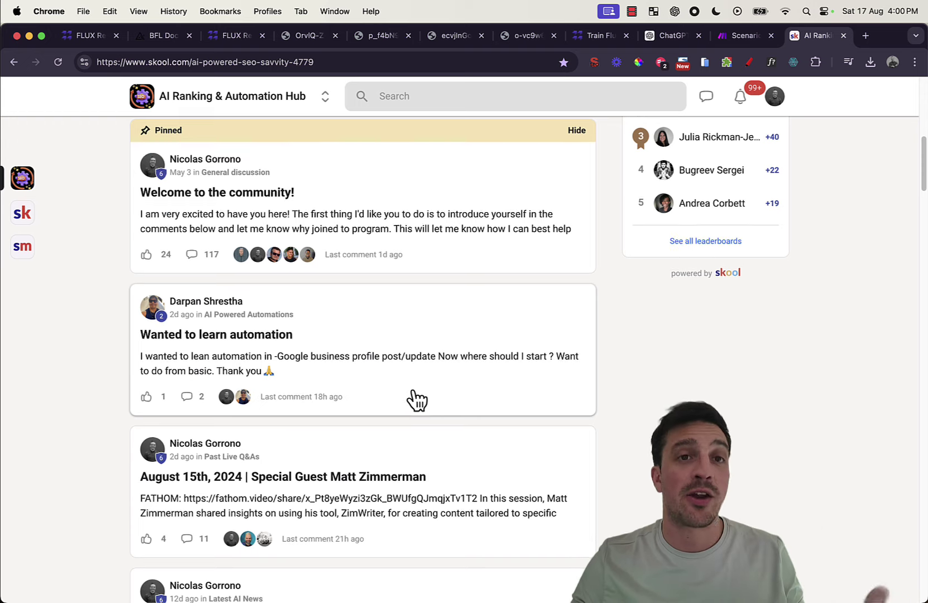
scroll(414, 405, "down", 1)
left_click(225, 38)
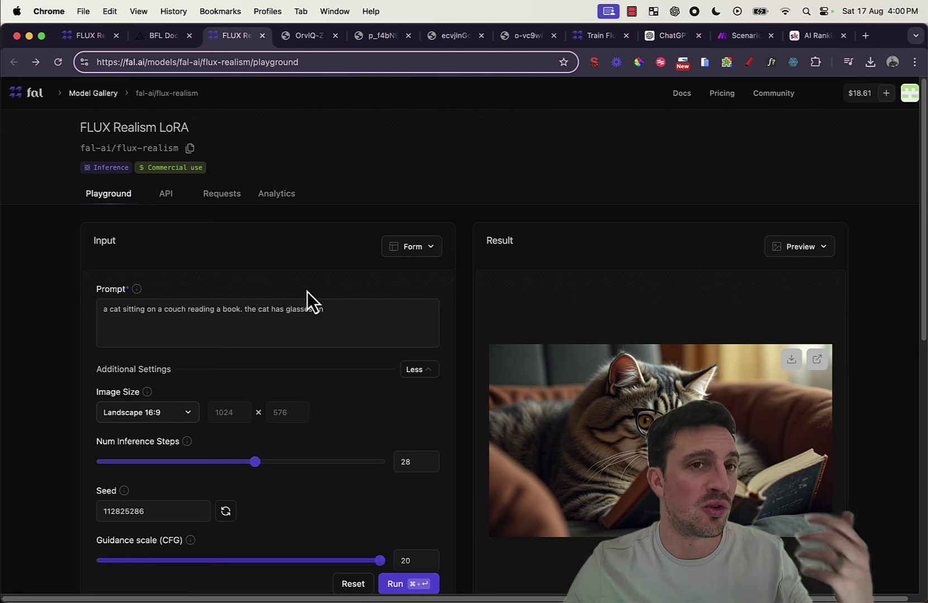
scroll(312, 304, "down", 3)
scroll(323, 304, "up", 3)
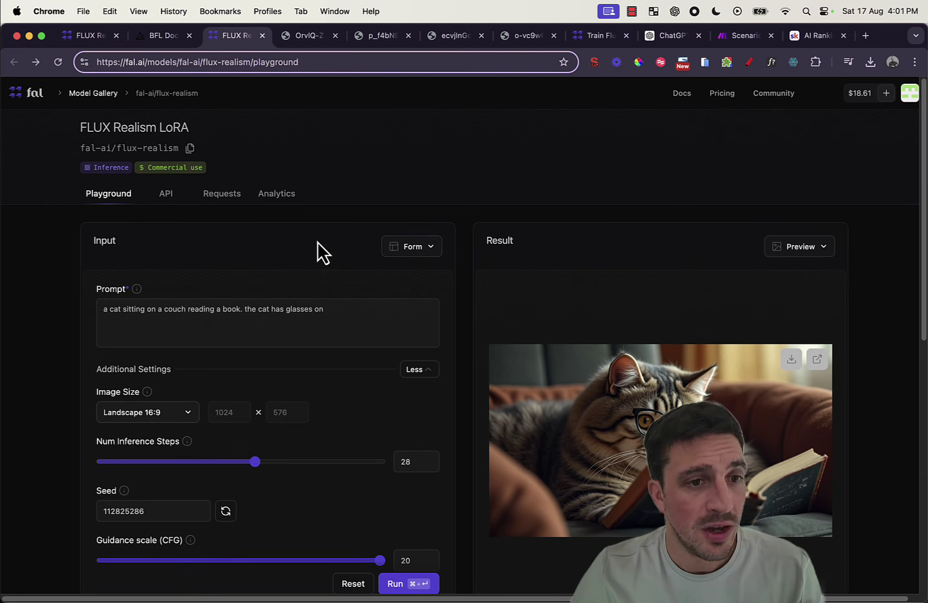
scroll(440, 335, "down", 7)
scroll(502, 335, "up", 10)
scroll(614, 284, "down", 3)
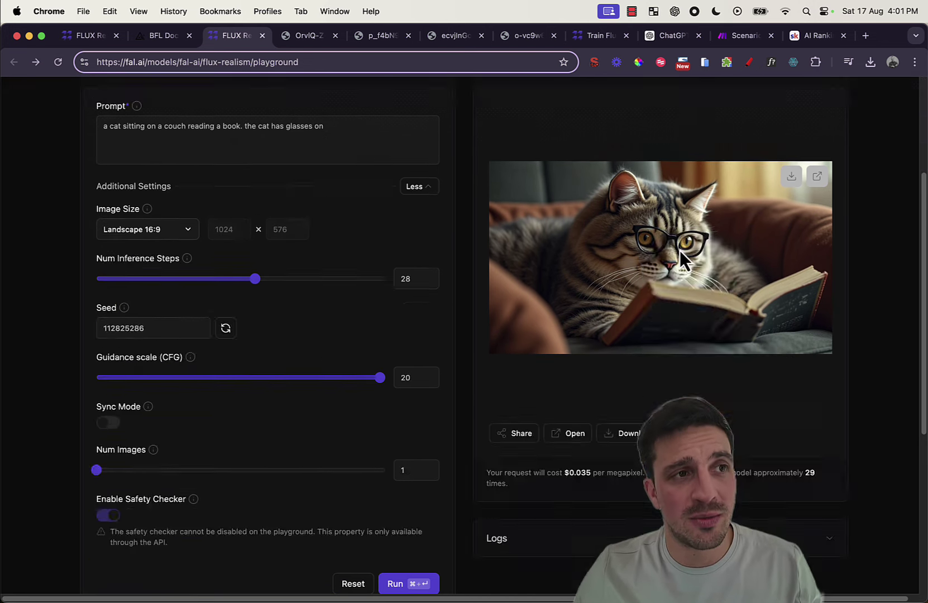
scroll(669, 243, "up", 3)
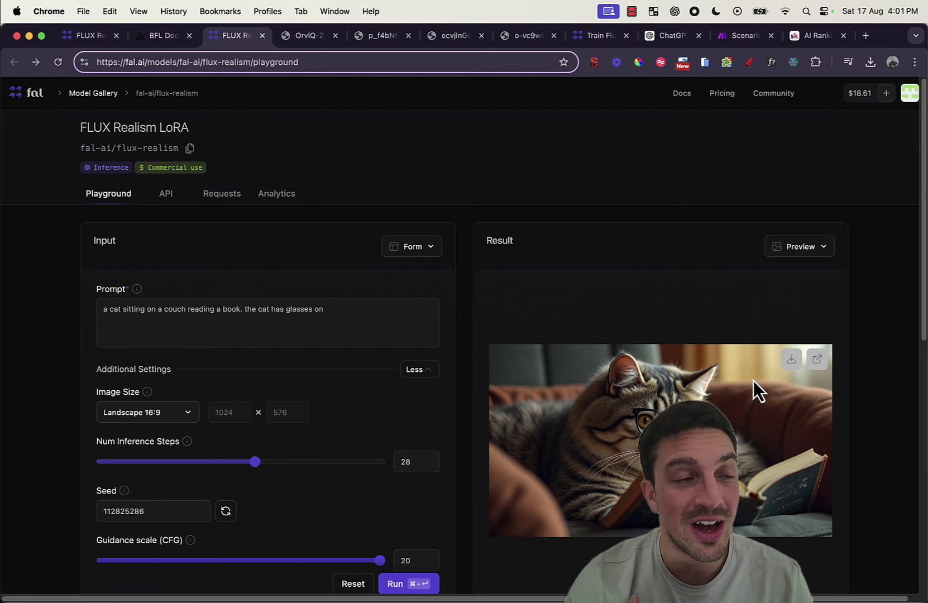
In the other FLUX Realism playground, run the charismatic-speaker prompt to generate the bearded man mid-speech.
left_click(169, 36)
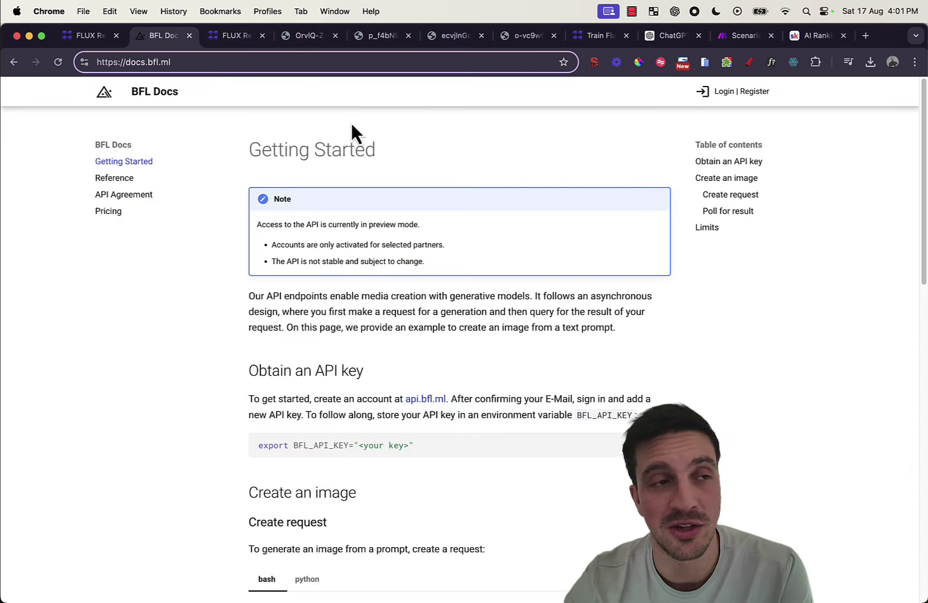
left_click(252, 37)
left_click(100, 35)
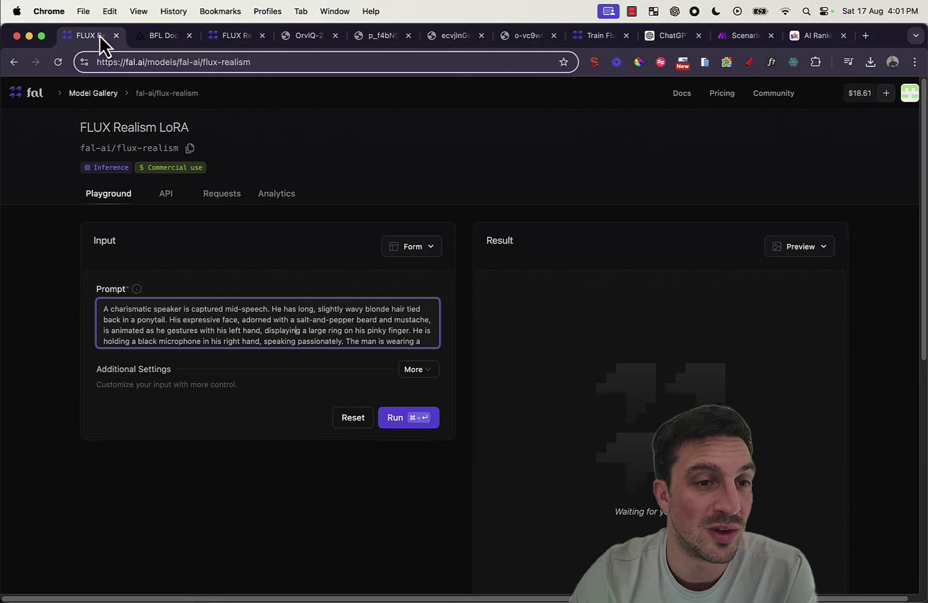
key("super+Return")
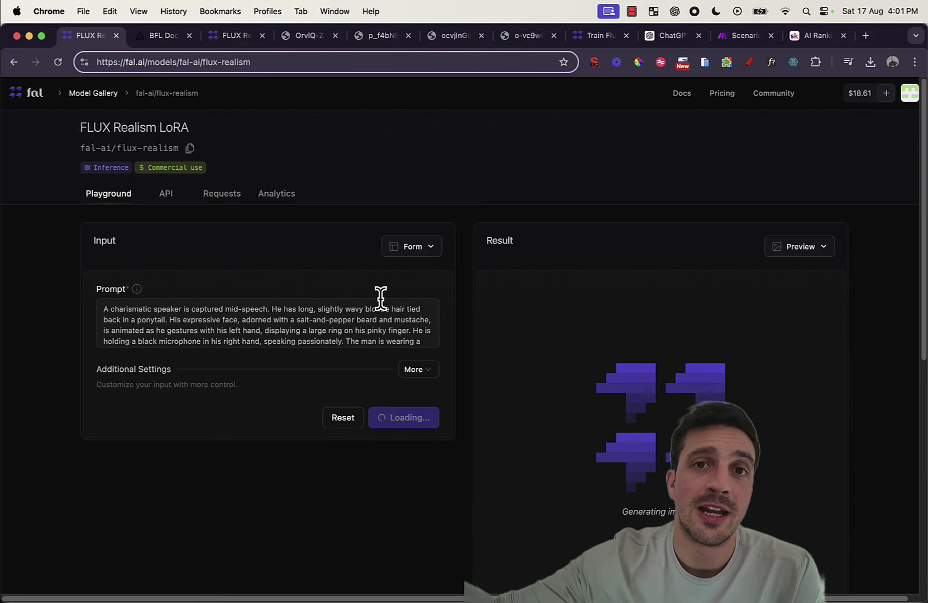